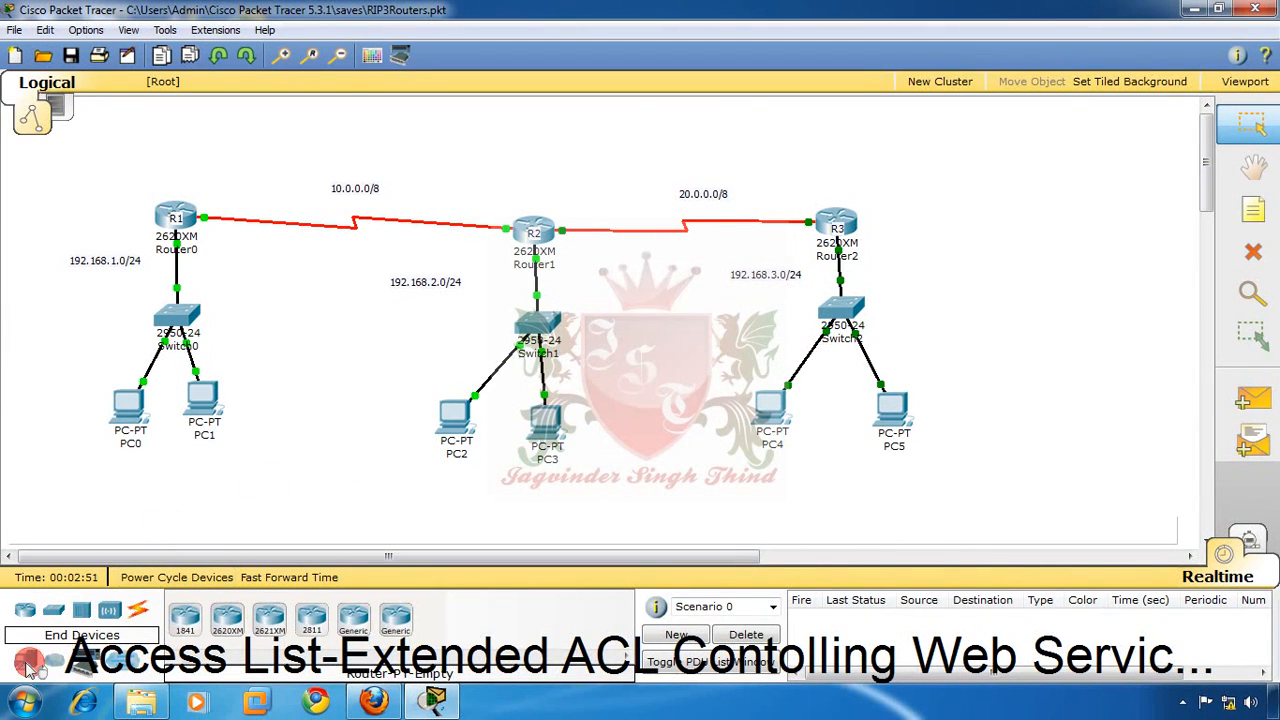
Step: Add a generic server beside PC5 and connect Switch2 to its FastEthernet port with a copper straight-through cable
{"action": "left_click", "coordinate": [25, 660]}
{"action": "left_click_drag", "start_coordinate": [270, 620], "coordinate": [993, 380]}
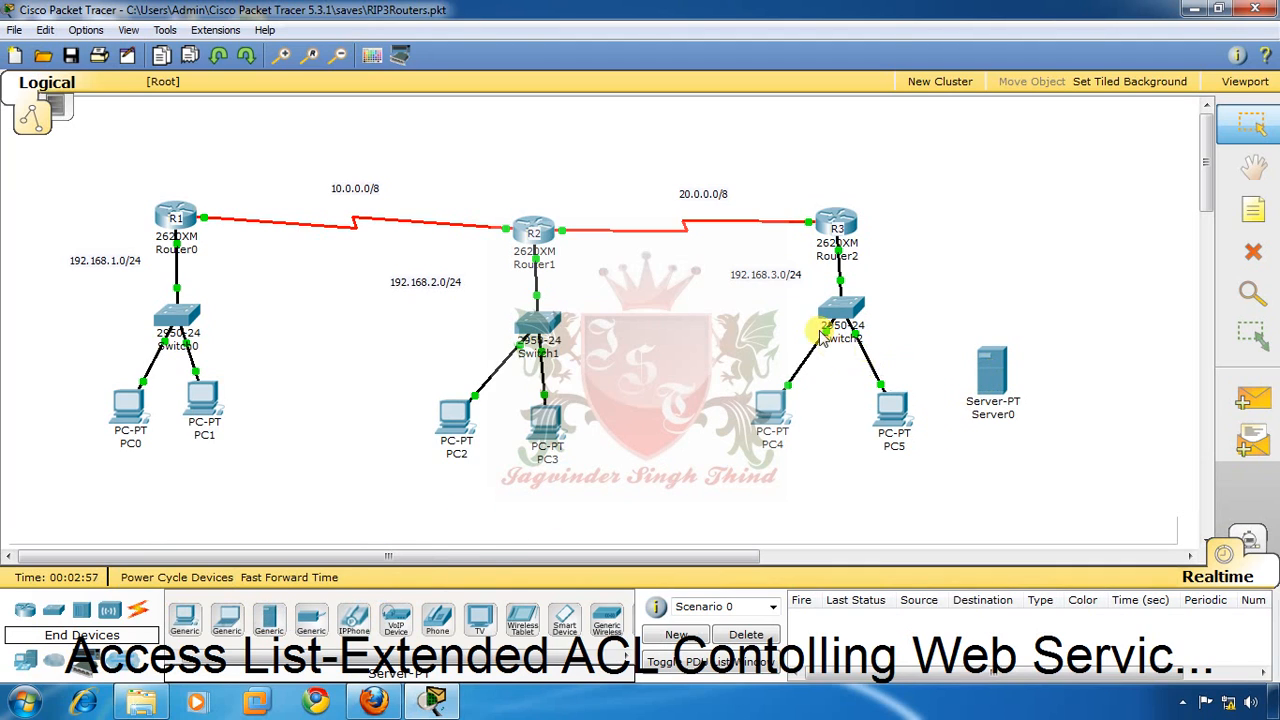
{"action": "left_click", "coordinate": [138, 609]}
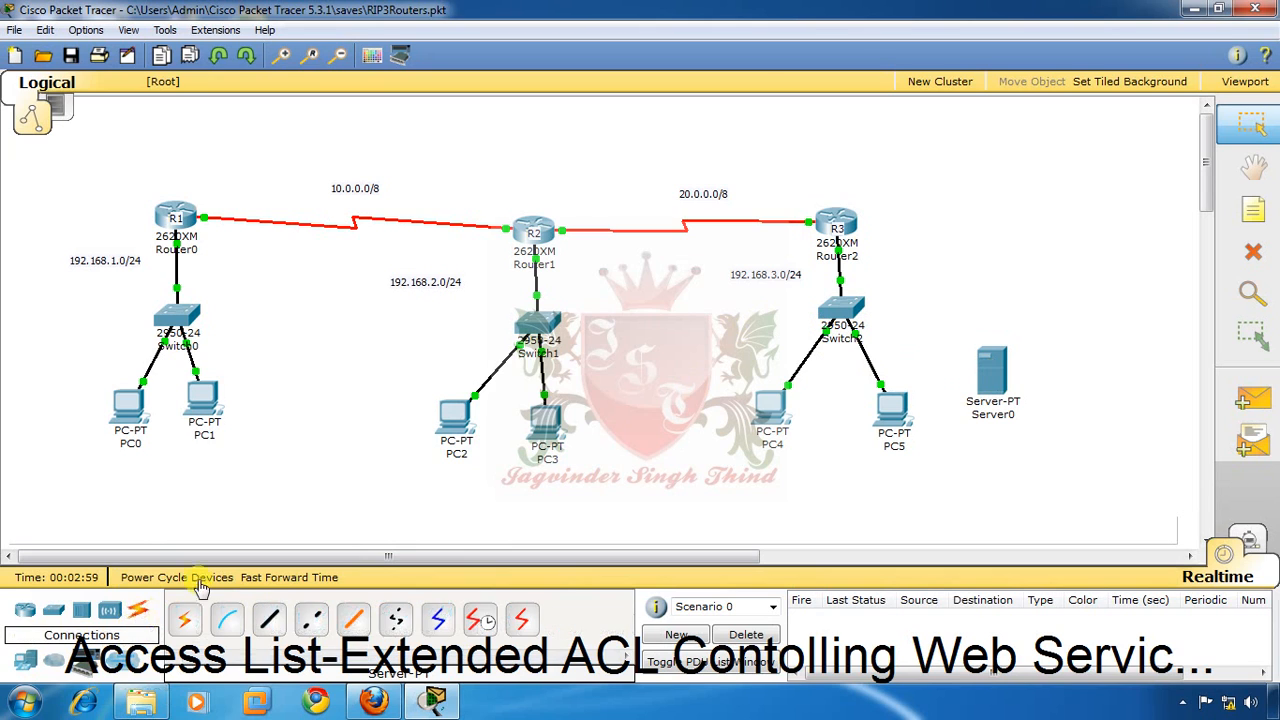
{"action": "left_click", "coordinate": [269, 619]}
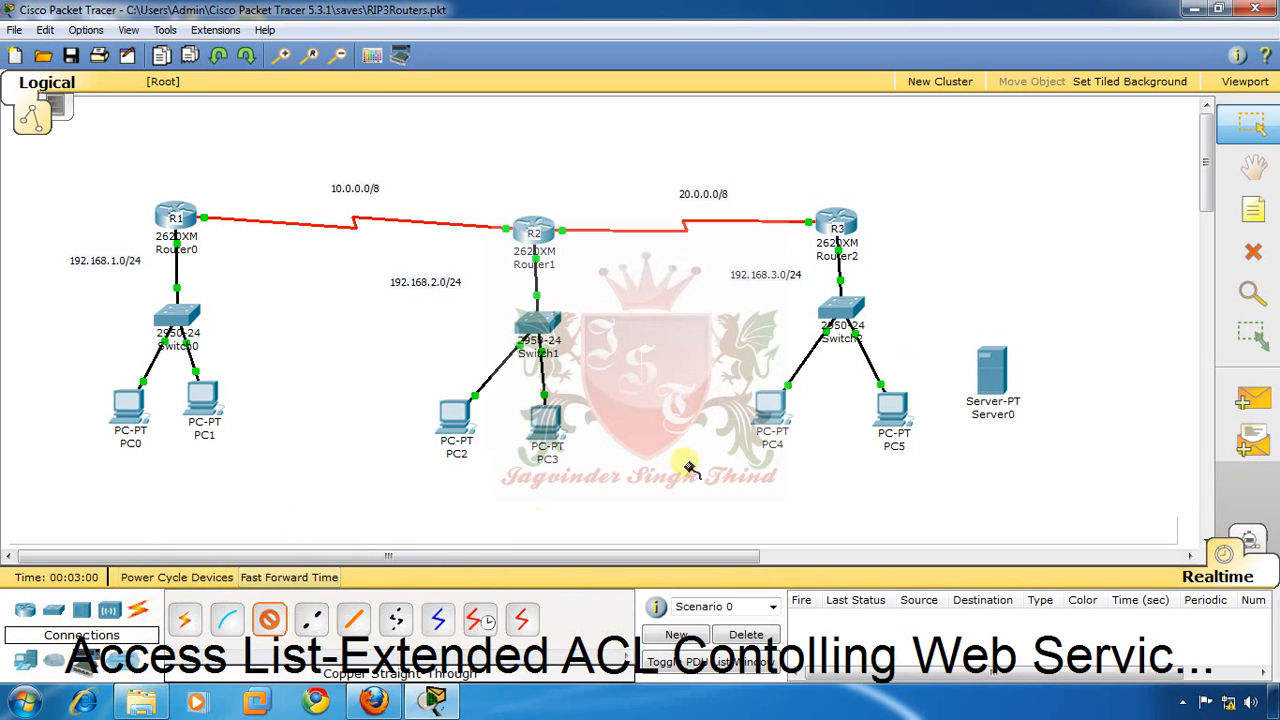
{"action": "left_click", "coordinate": [846, 320]}
{"action": "left_click", "coordinate": [871, 291]}
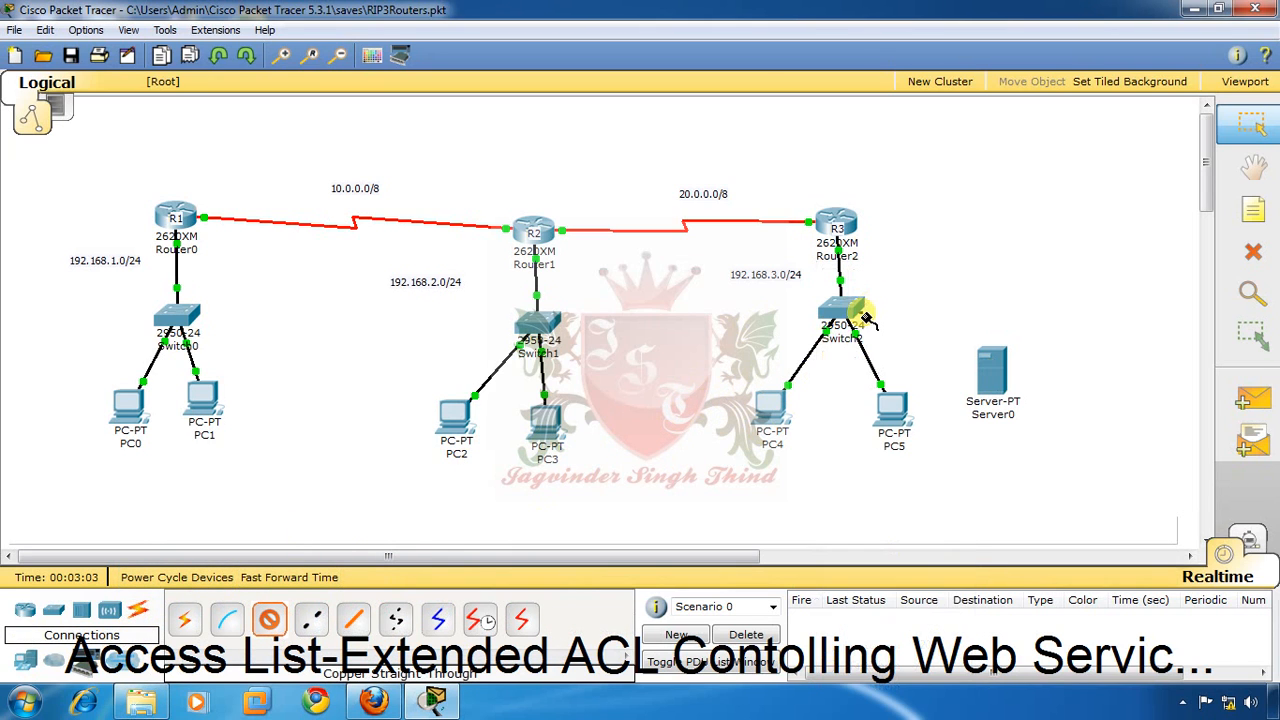
{"action": "left_click", "coordinate": [980, 362]}
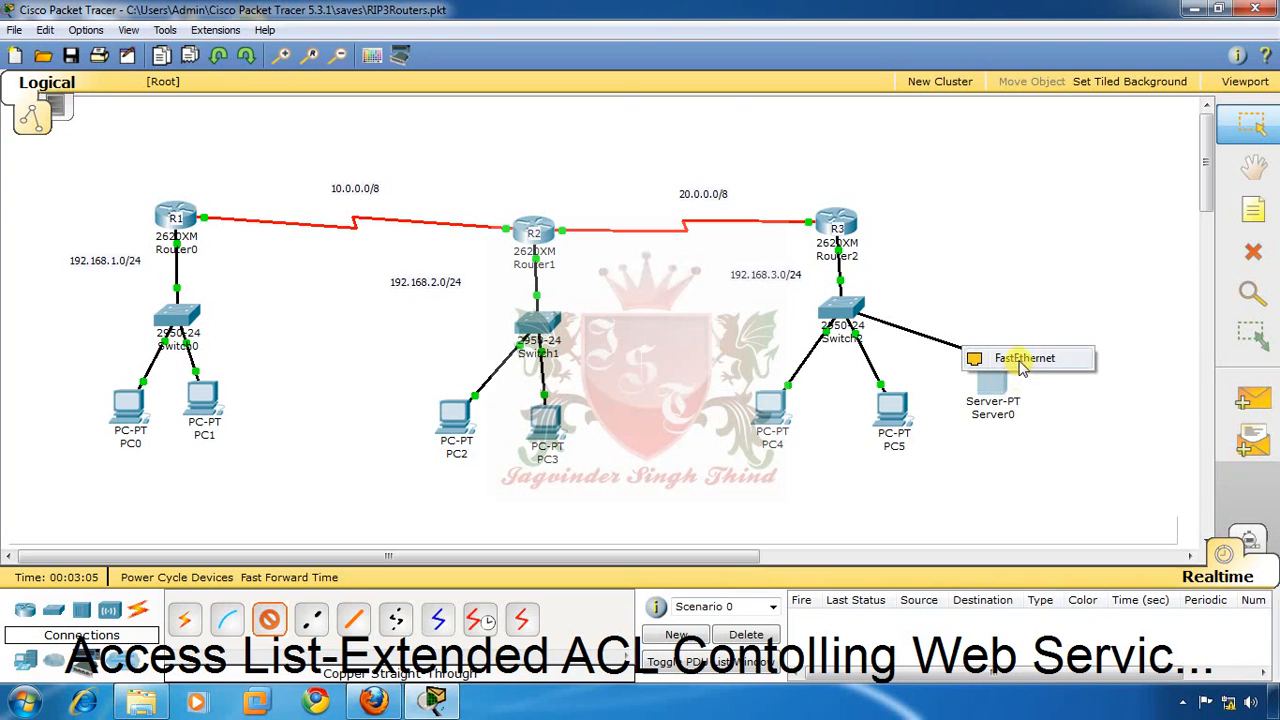
{"action": "left_click", "coordinate": [1008, 358]}
Step: Configure Server0 with static IP address 192.168.3.4, subnet mask 255.255.255.0 and default gateway 192.168.3.1
{"action": "left_click", "coordinate": [995, 375]}
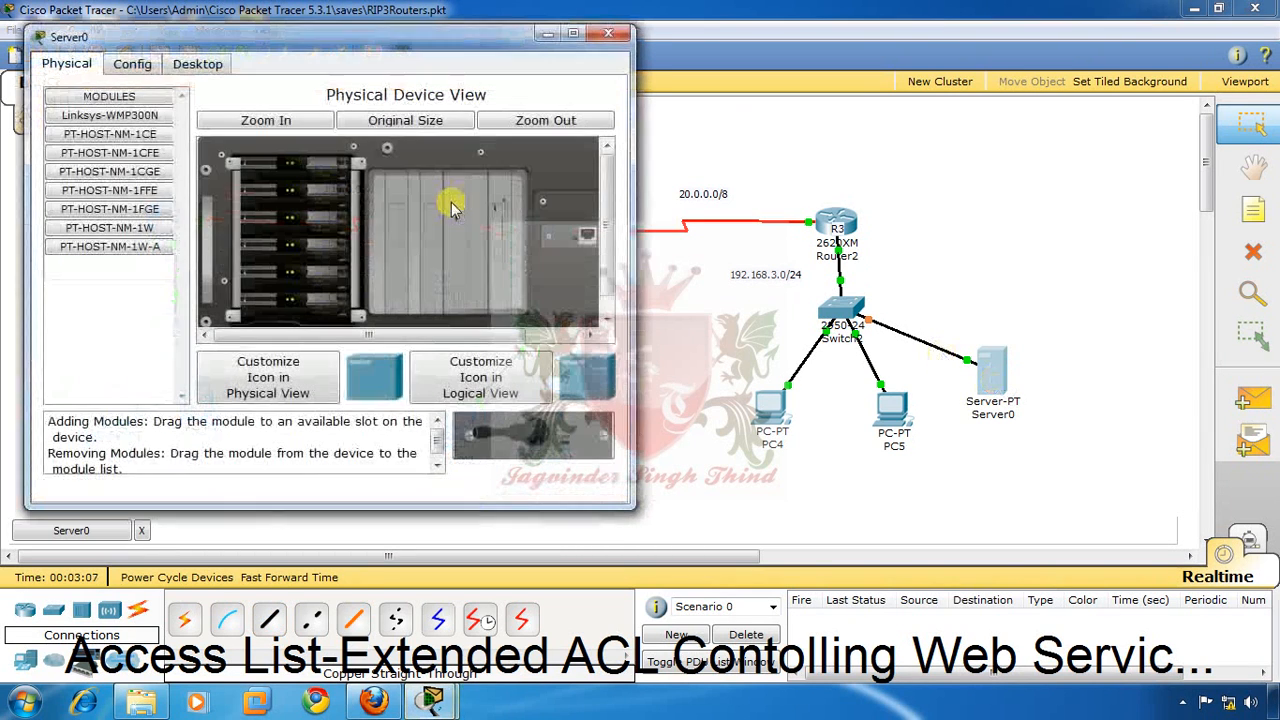
{"action": "left_click", "coordinate": [198, 64]}
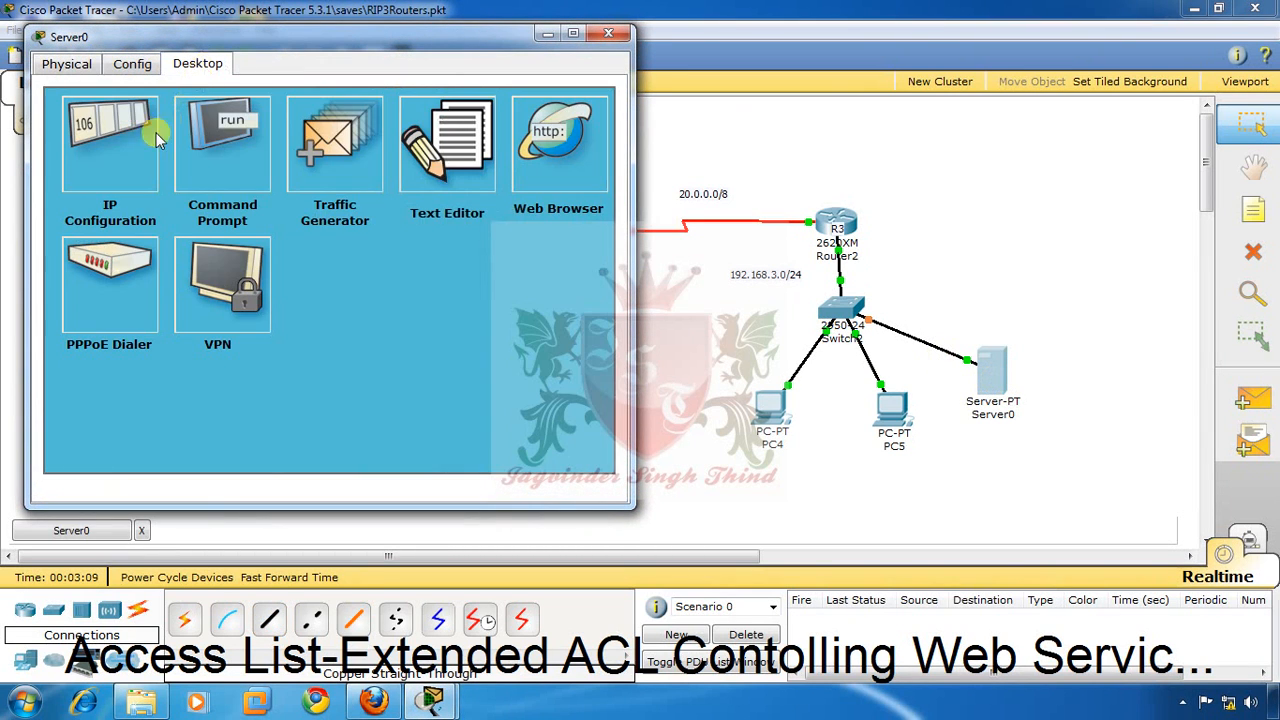
{"action": "left_click", "coordinate": [114, 160]}
{"action": "left_click", "coordinate": [222, 241]}
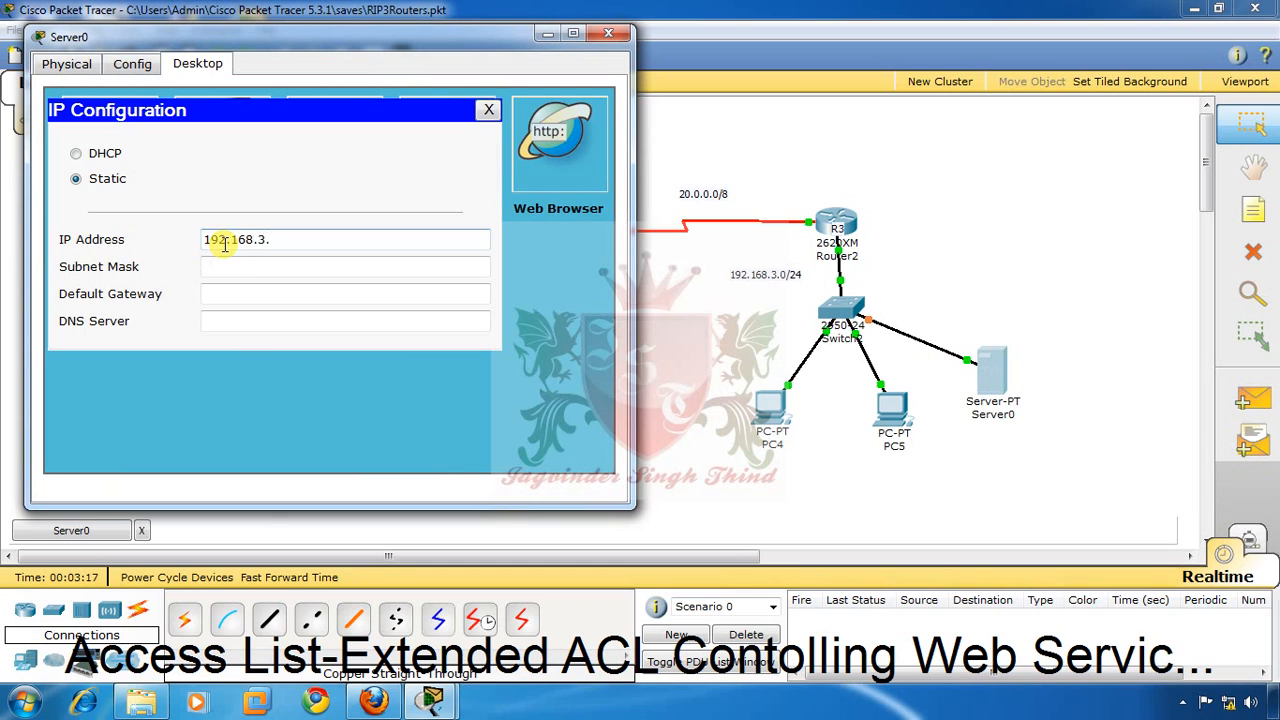
{"action": "key", "text": "Tab"}
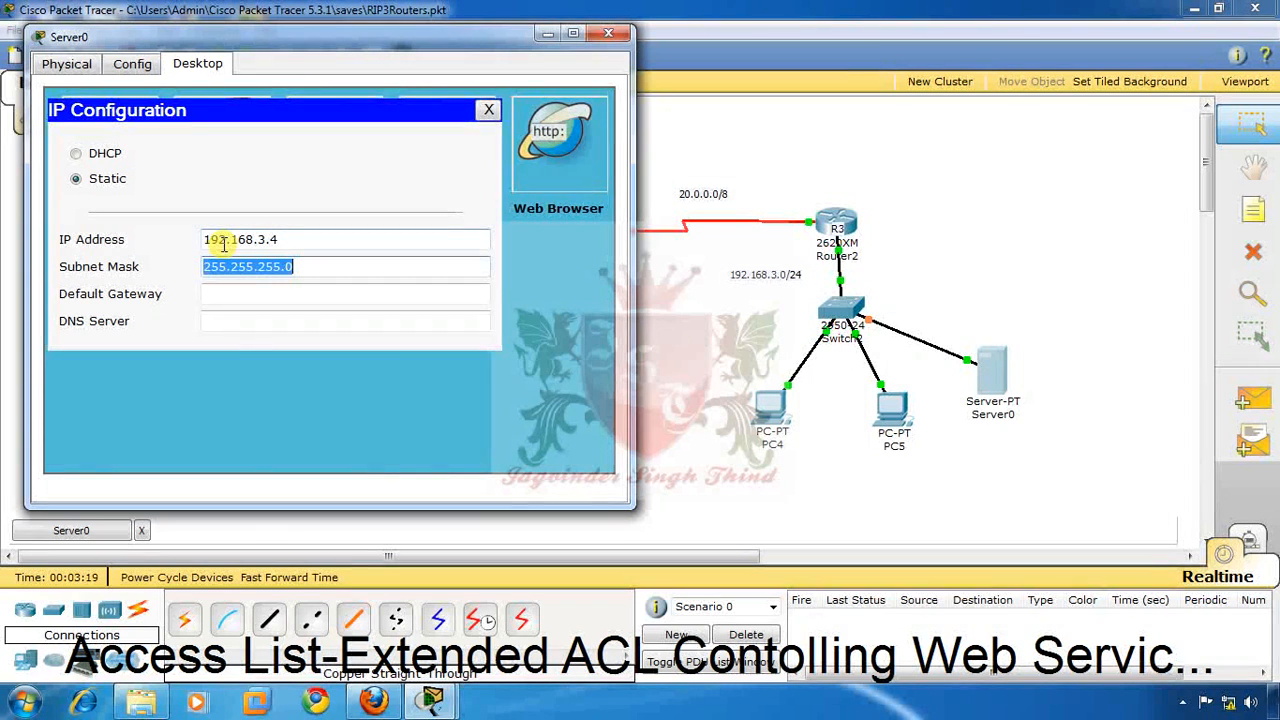
{"action": "key", "text": "Tab"}
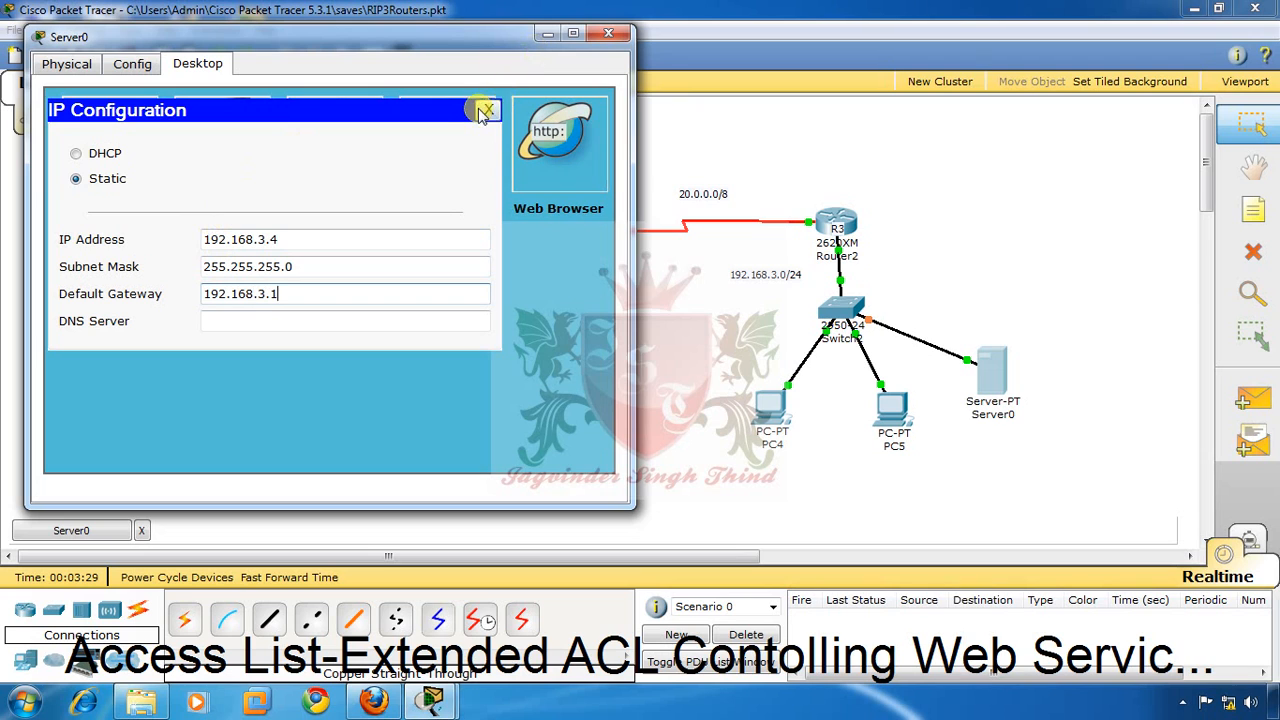
{"action": "left_click", "coordinate": [489, 110]}
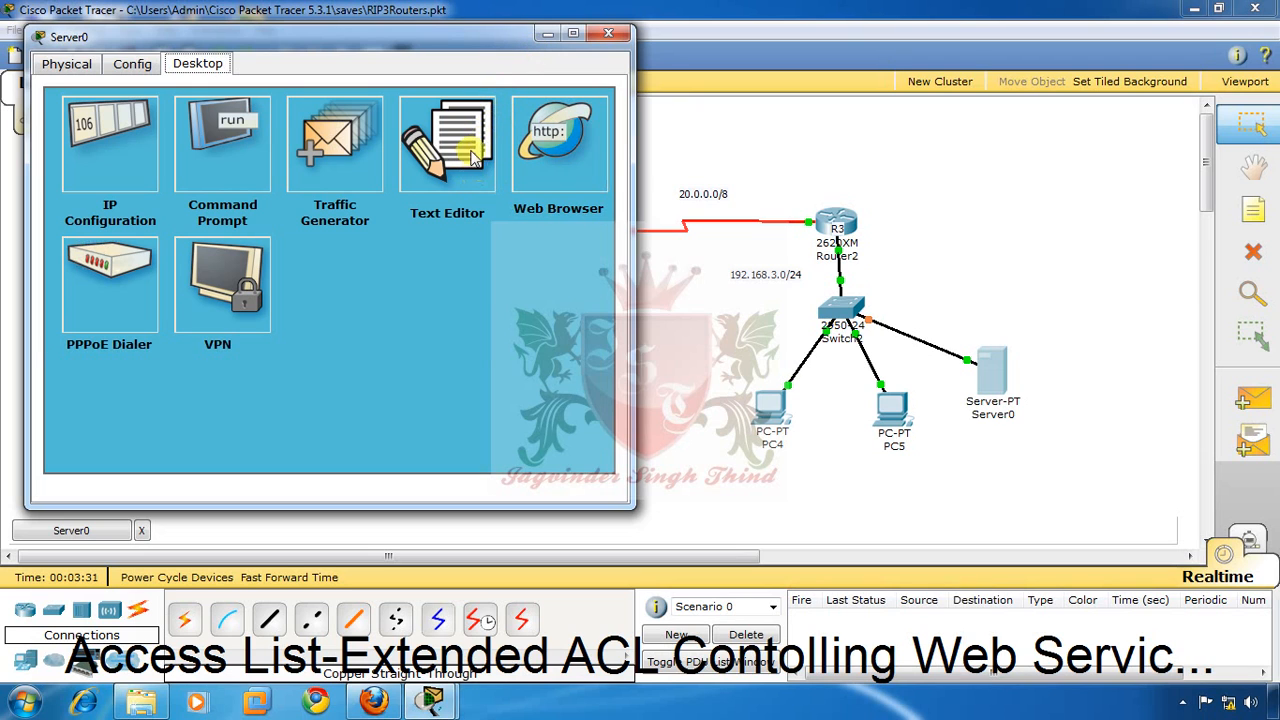
Step: Ping the gateway 192.168.3.1 from Server0's command prompt and check the server's configuration and service list
{"action": "left_click", "coordinate": [232, 140]}
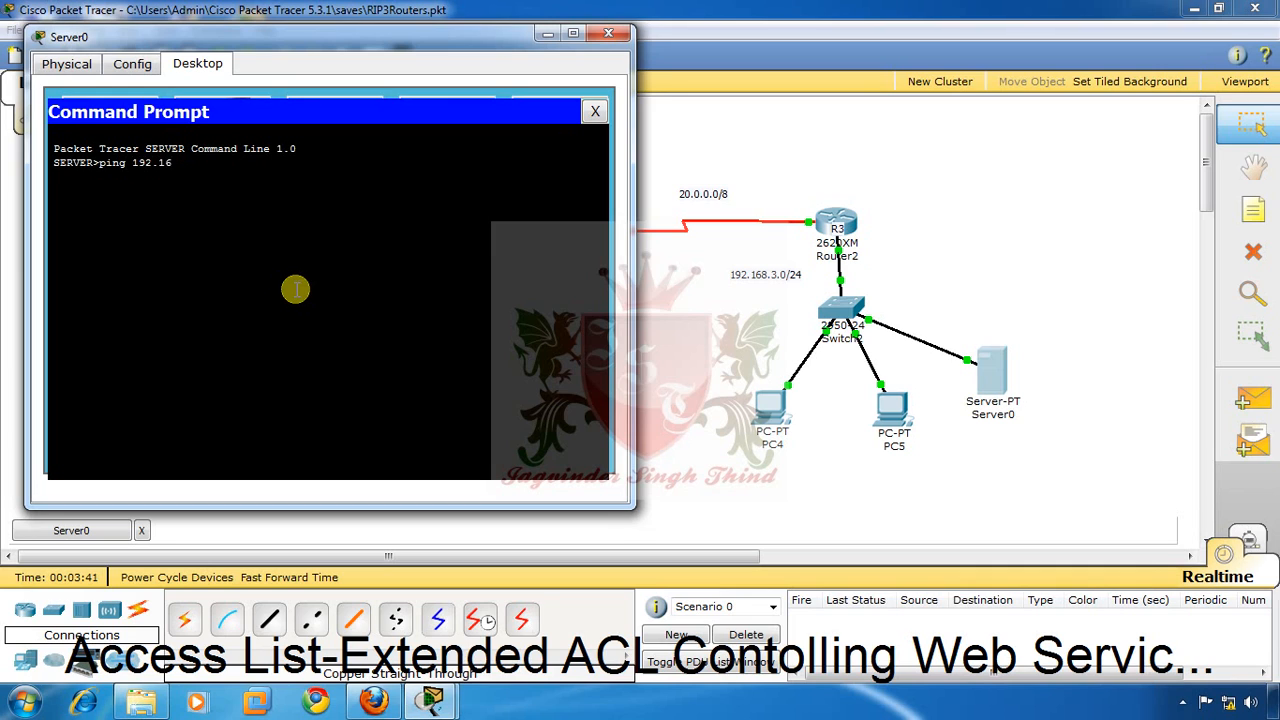
{"action": "type", "text": "1"}
{"action": "key", "text": "Return"}
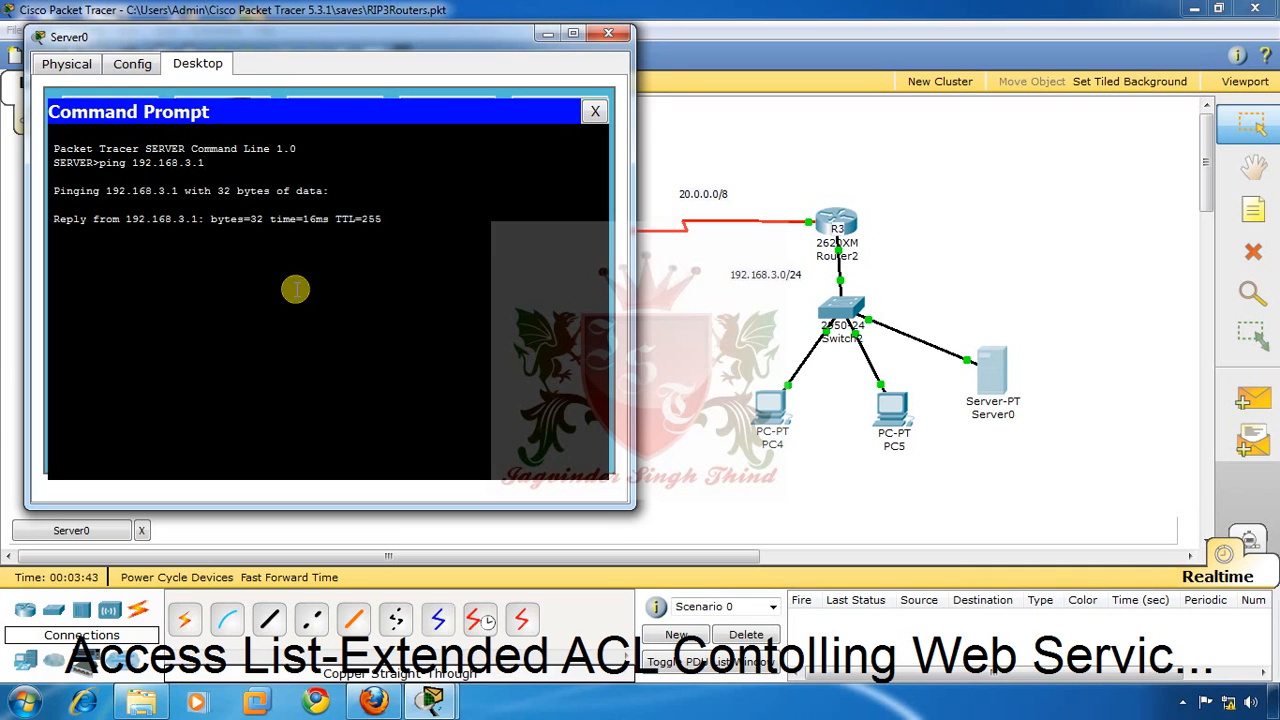
{"action": "left_click", "coordinate": [594, 111]}
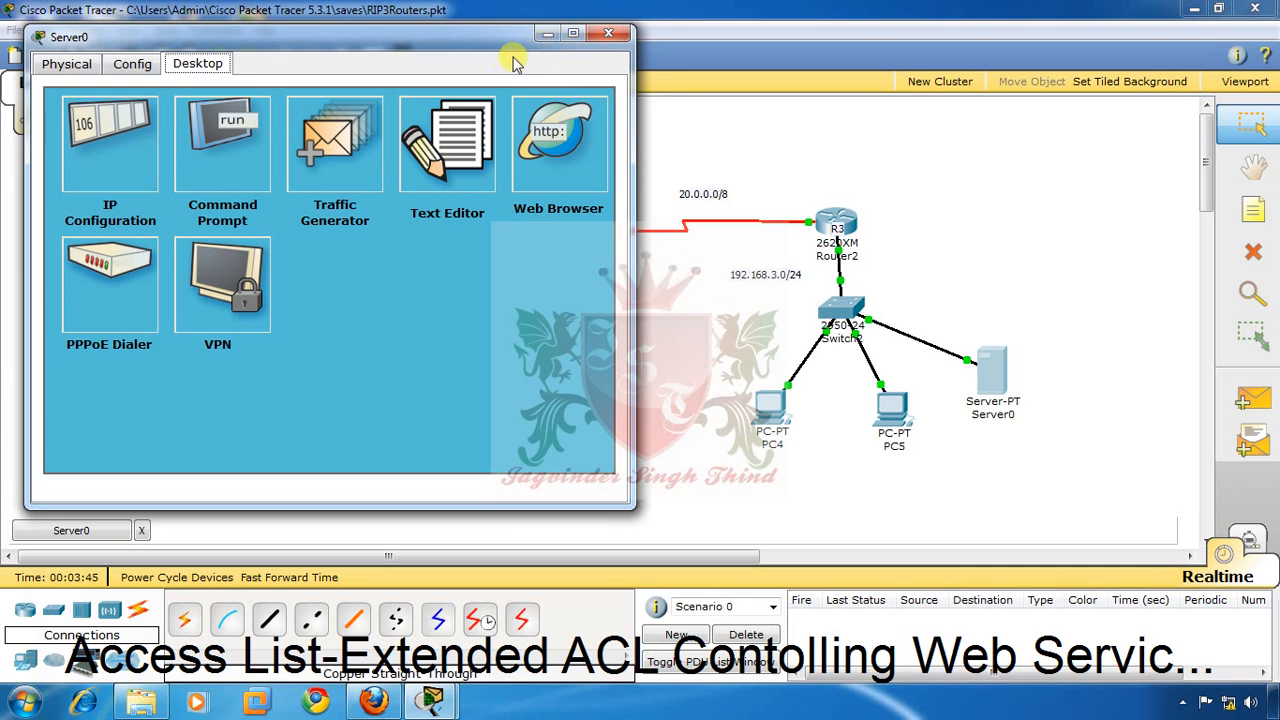
{"action": "left_click", "coordinate": [140, 64]}
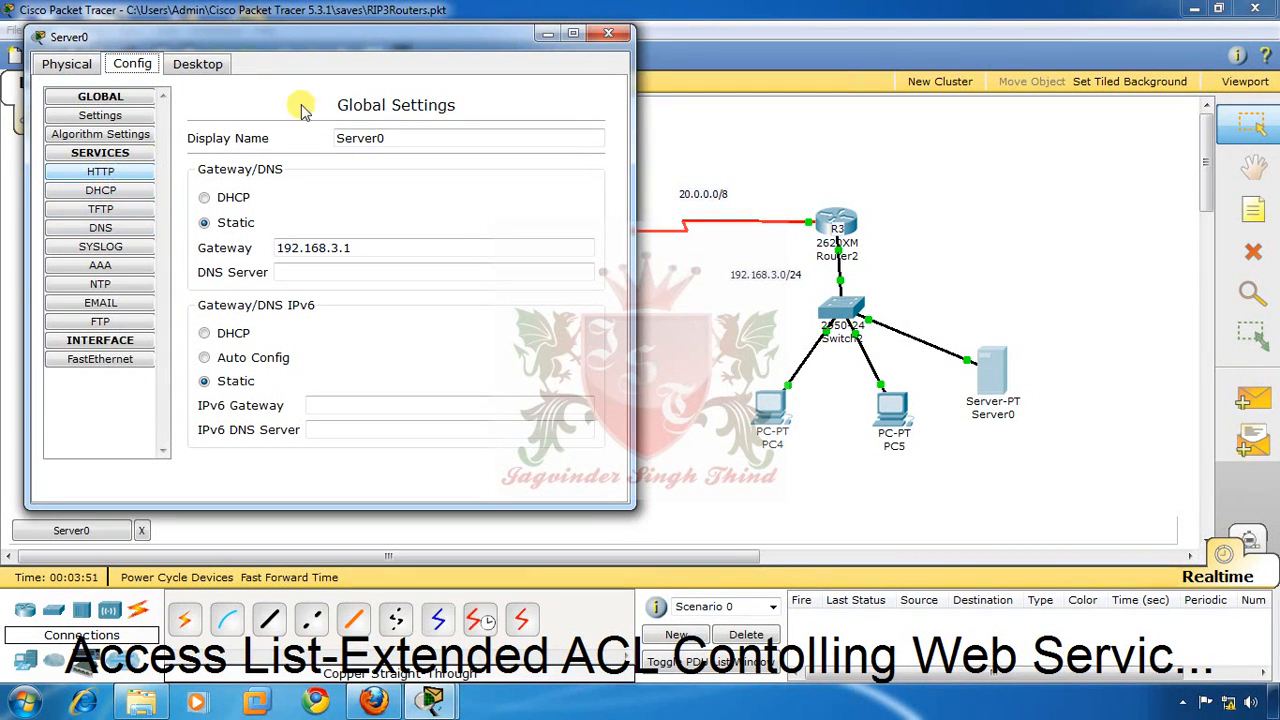
{"action": "left_click", "coordinate": [547, 33]}
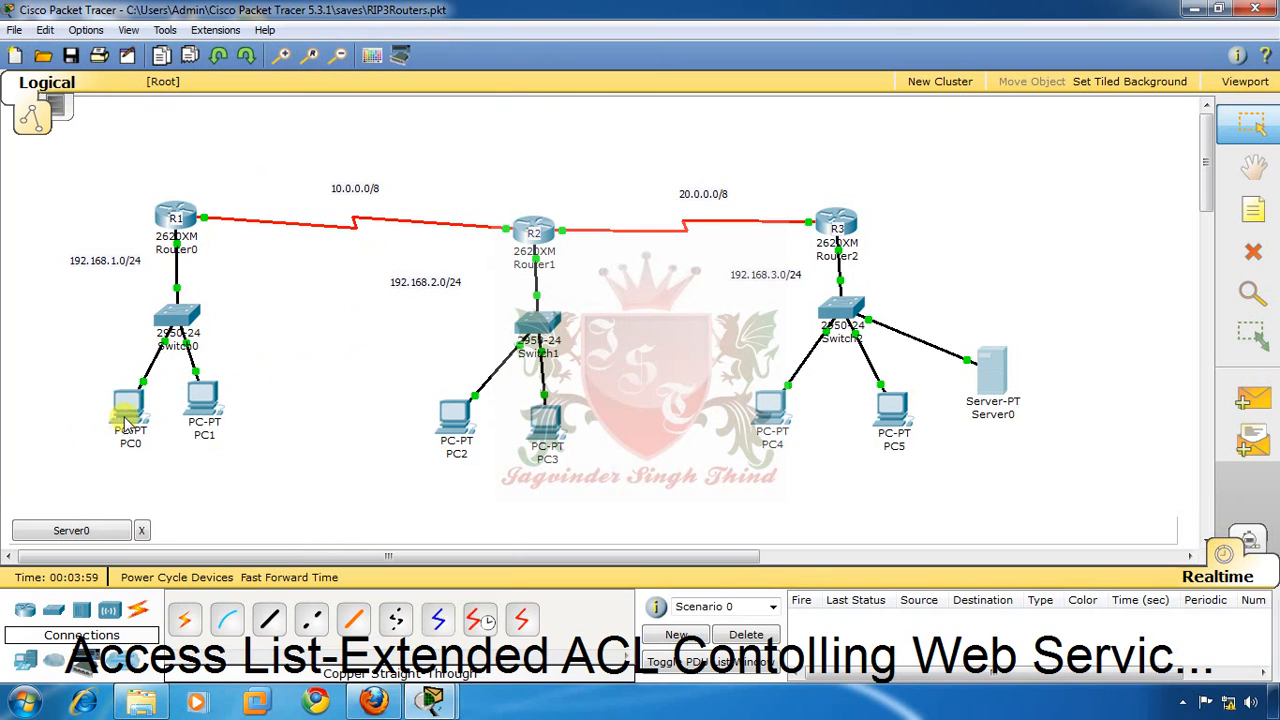
Step: Test web access to the server by browsing to 192.168.3.4 from PC0's web browser
{"action": "mouse_move", "coordinate": [130, 414]}
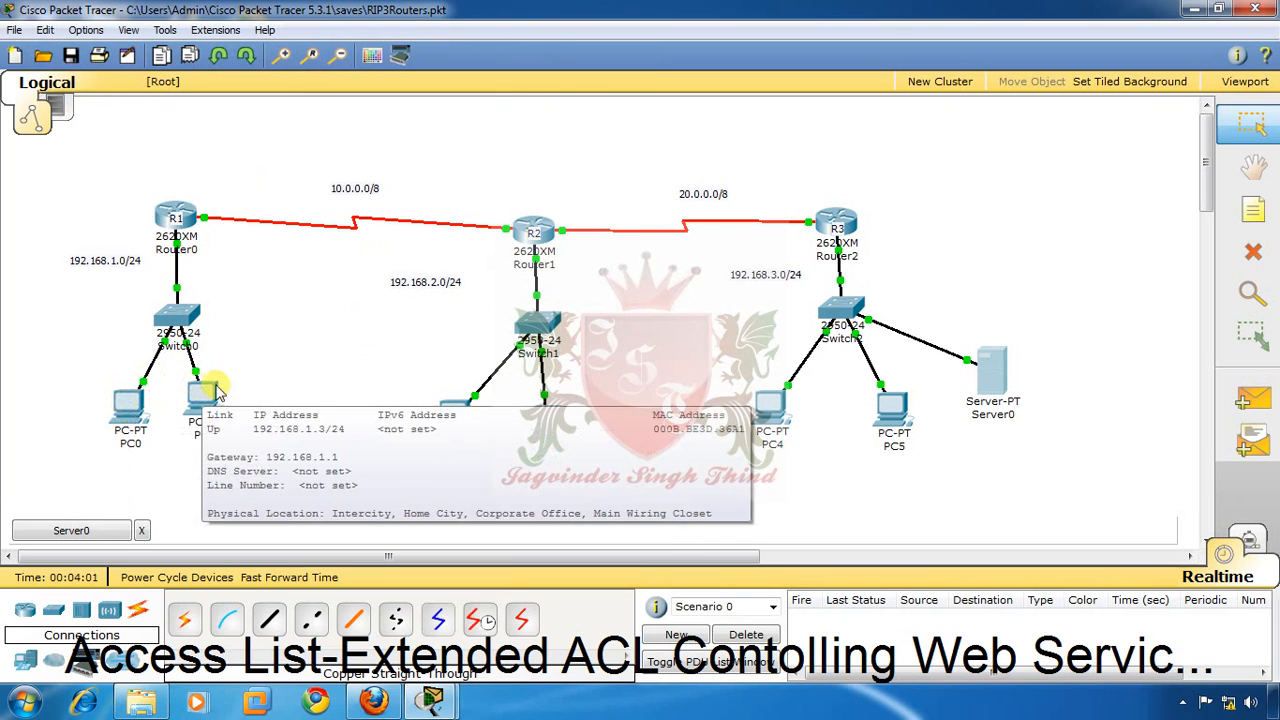
{"action": "mouse_move", "coordinate": [986, 360]}
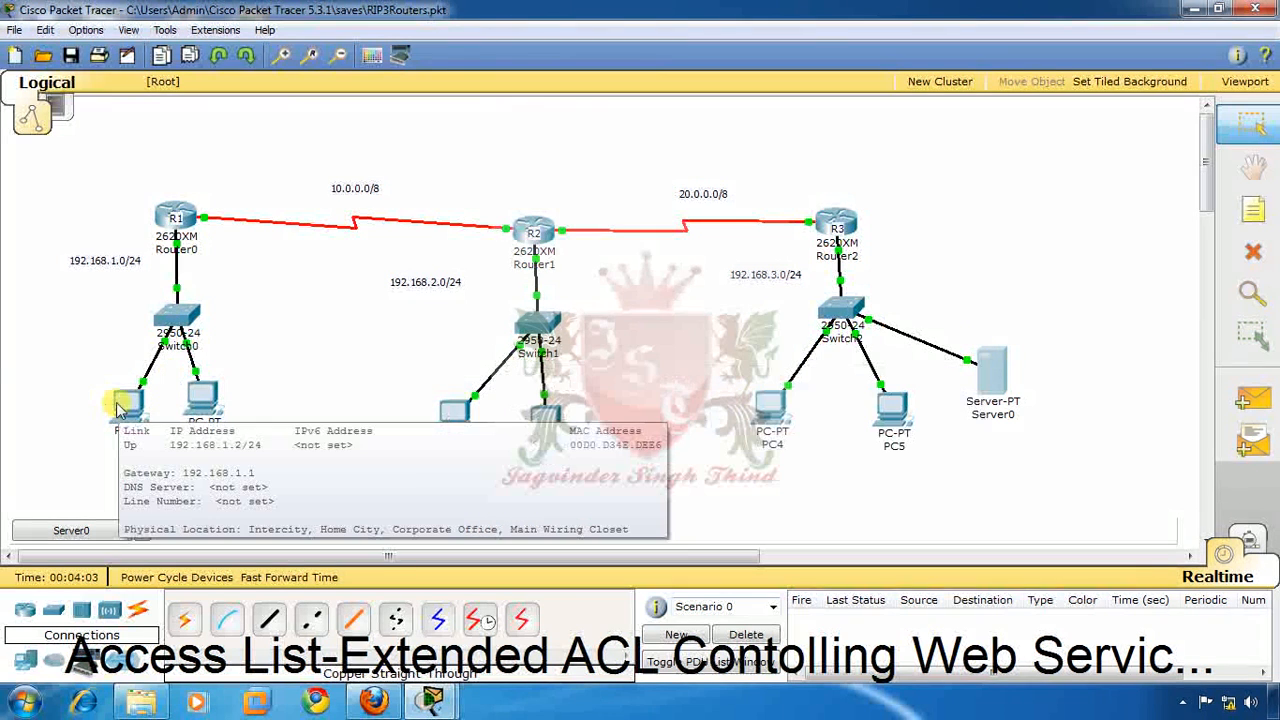
{"action": "left_click", "coordinate": [122, 408]}
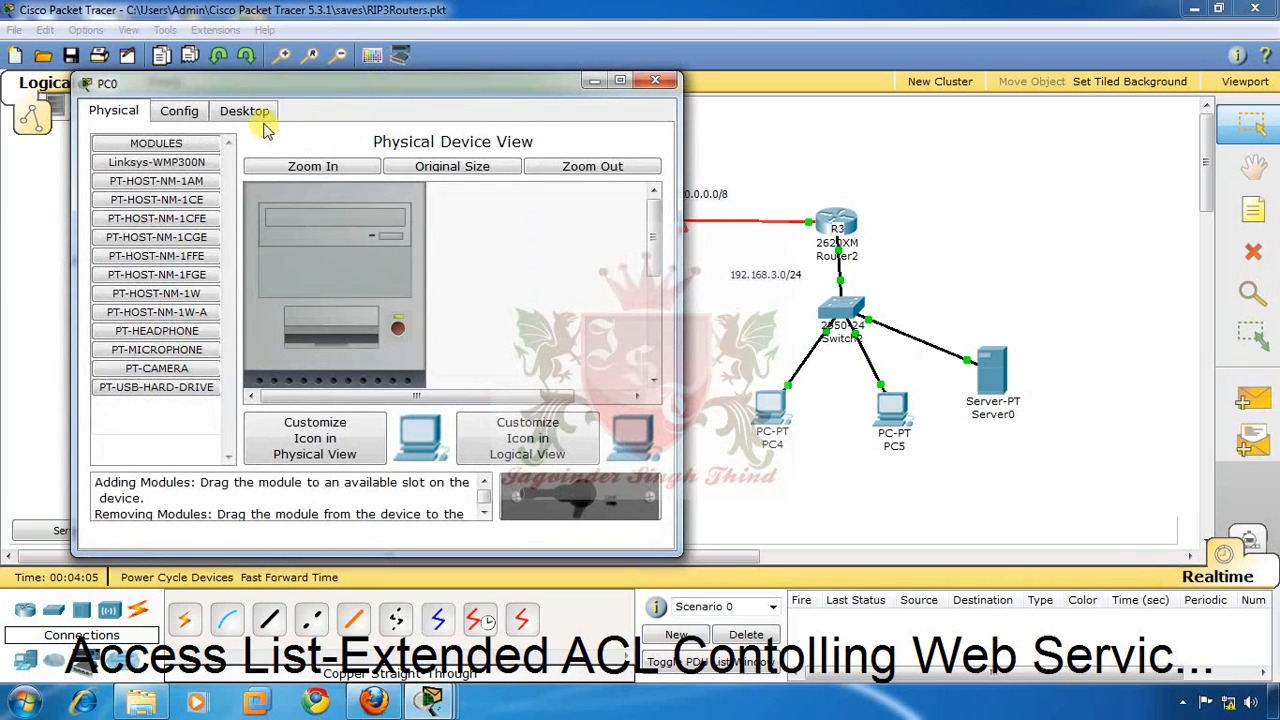
{"action": "left_click", "coordinate": [252, 112]}
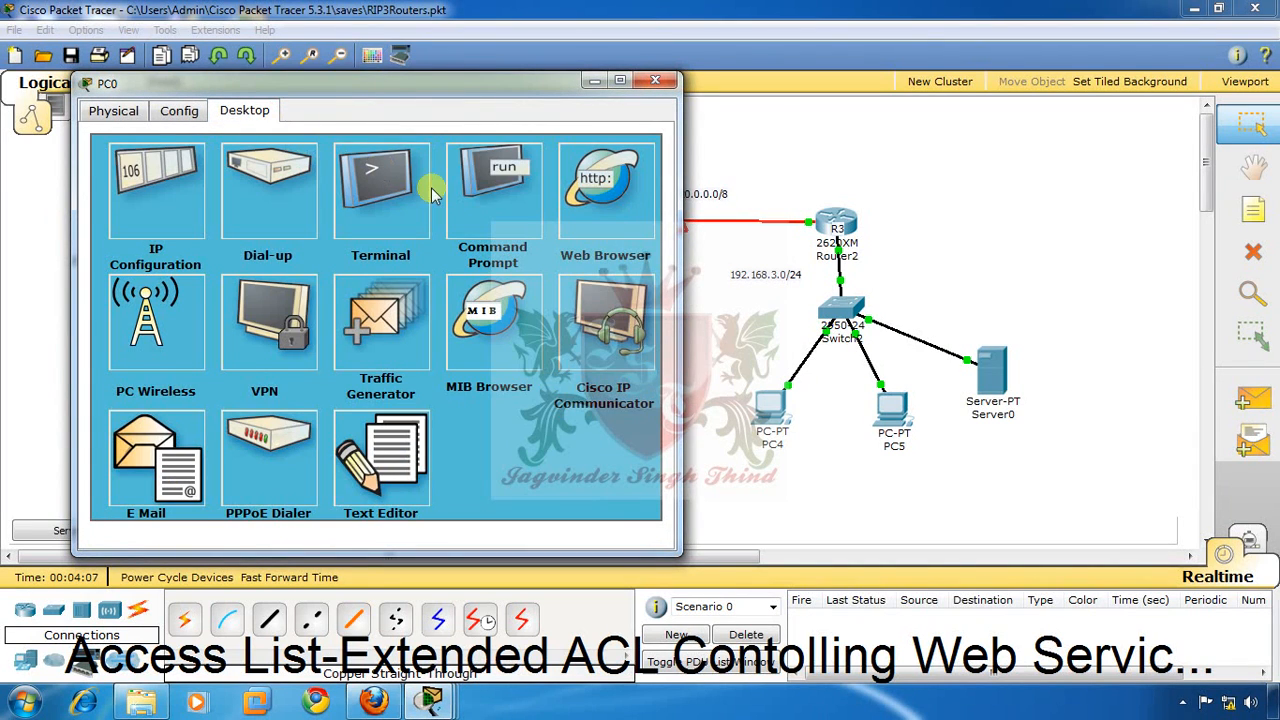
{"action": "left_click", "coordinate": [597, 186]}
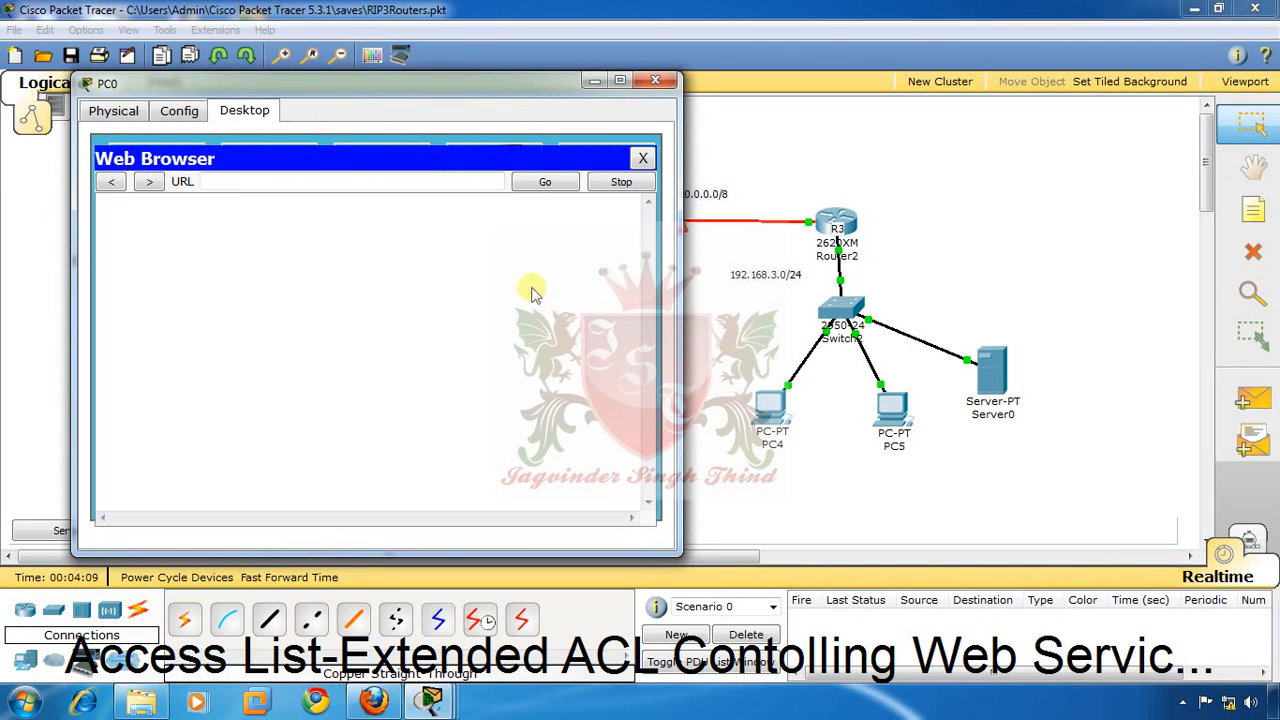
{"action": "left_click", "coordinate": [232, 183]}
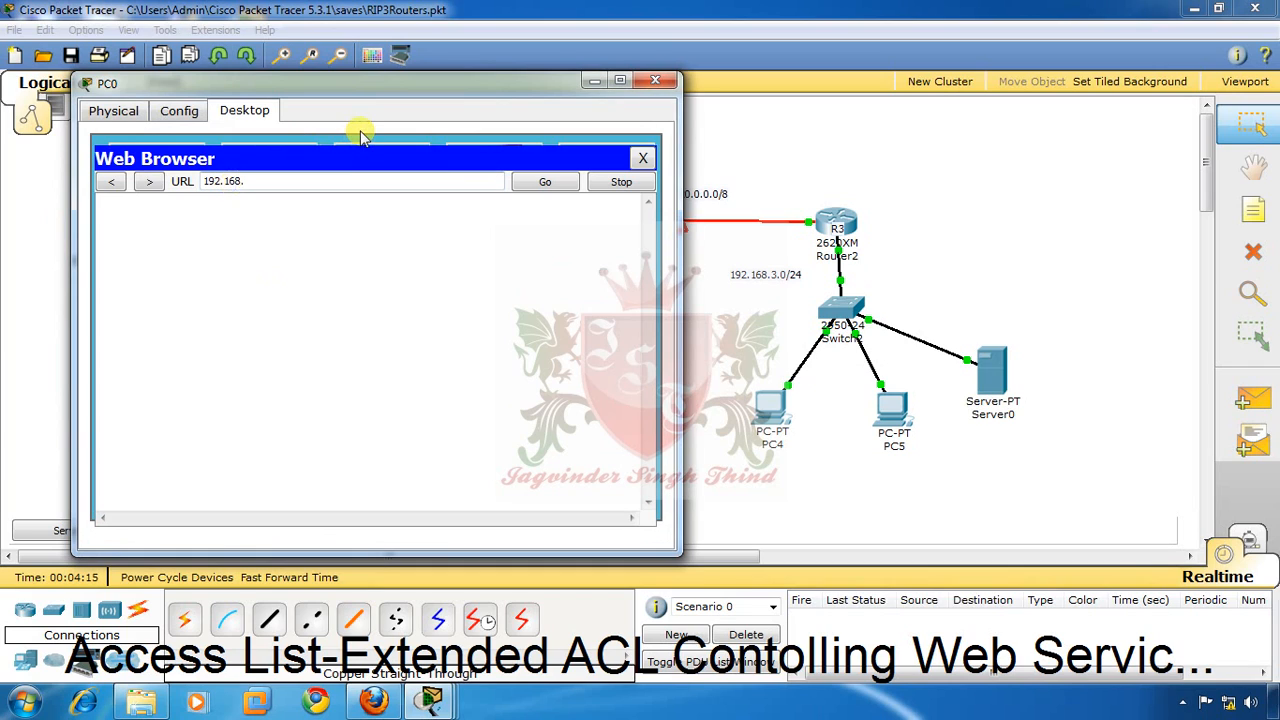
{"action": "type", "text": "192.168.3.4"}
{"action": "key", "text": "Return"}
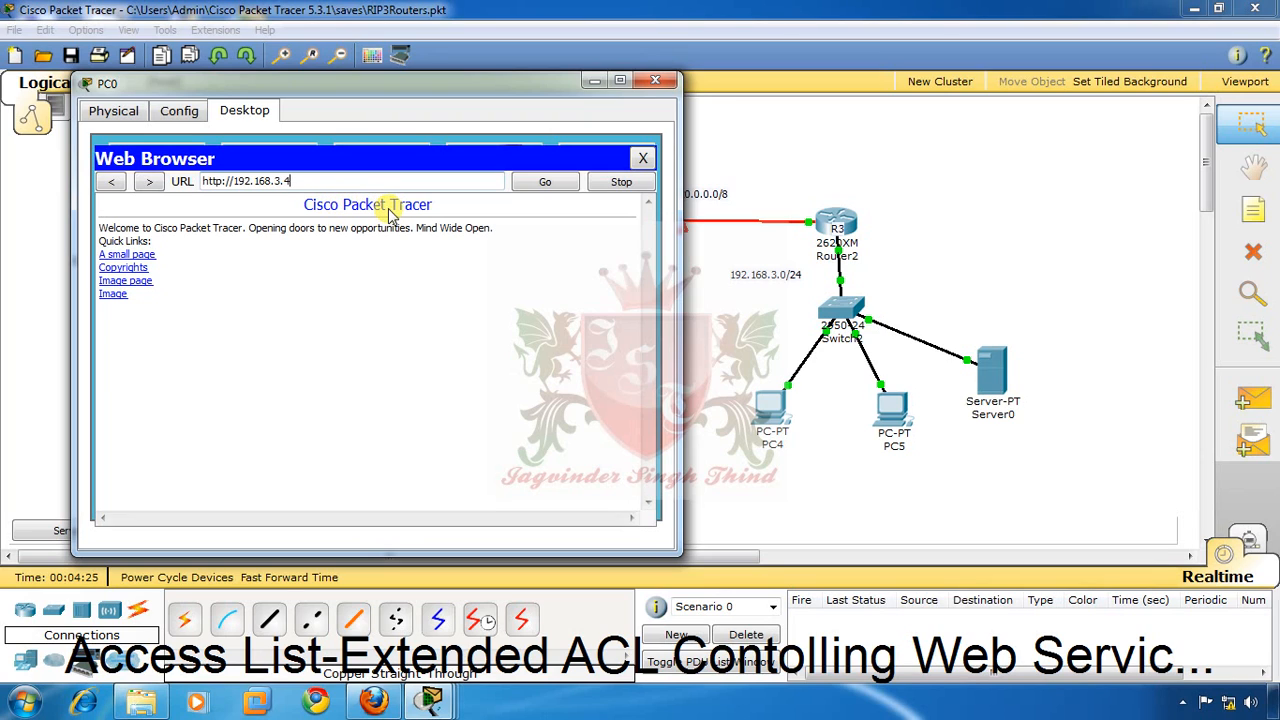
{"action": "left_click", "coordinate": [643, 159]}
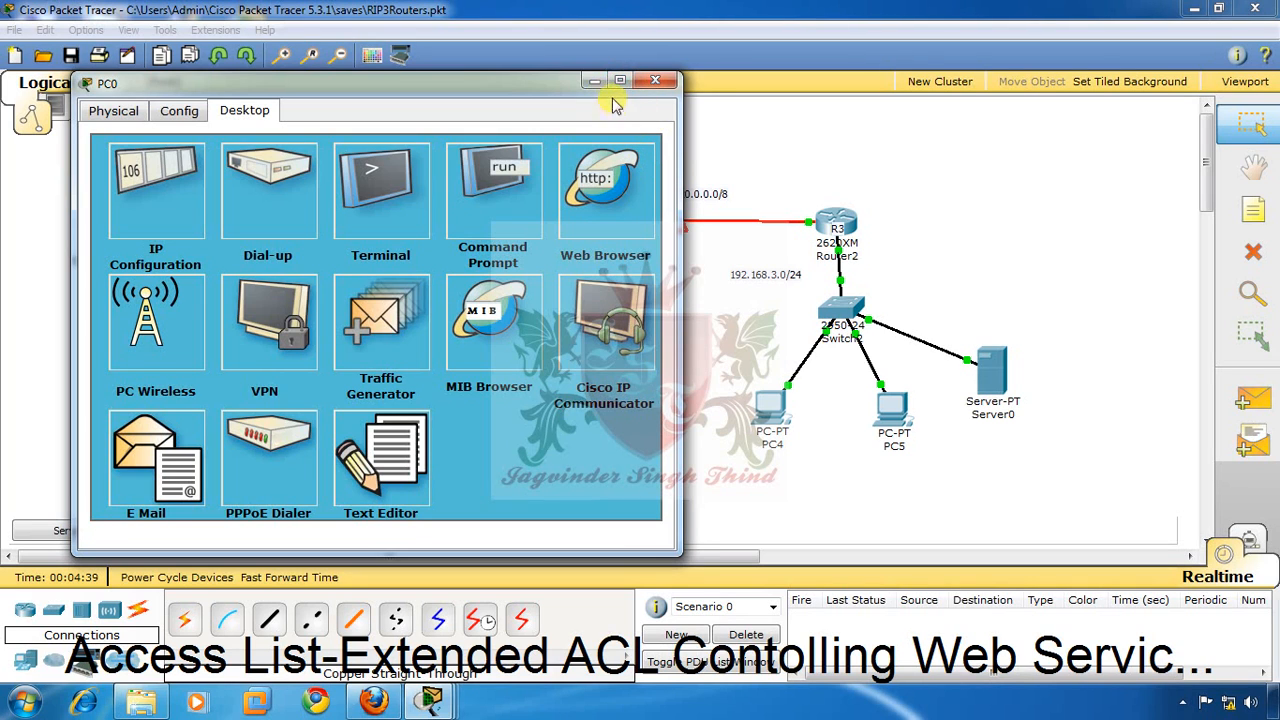
{"action": "left_click", "coordinate": [653, 82]}
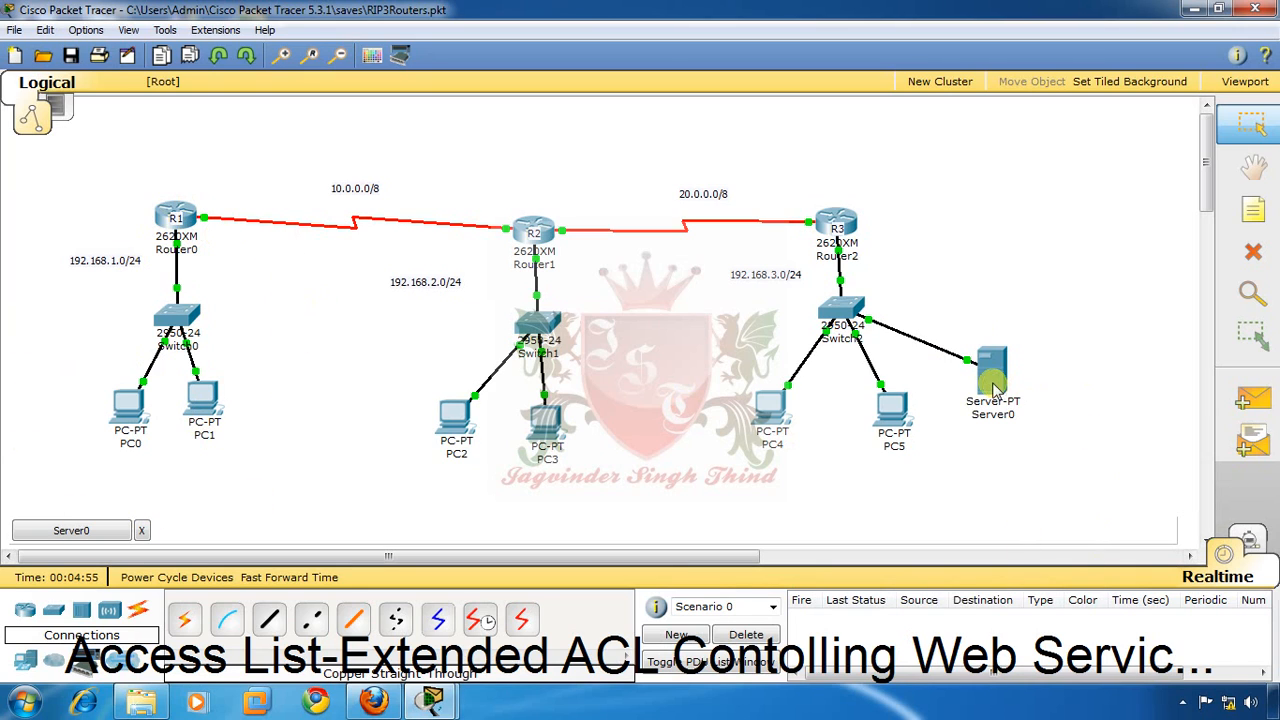
Step: Open router R1's command line and enter global configuration mode with "en" and "conf t"
{"action": "mouse_move", "coordinate": [985, 375]}
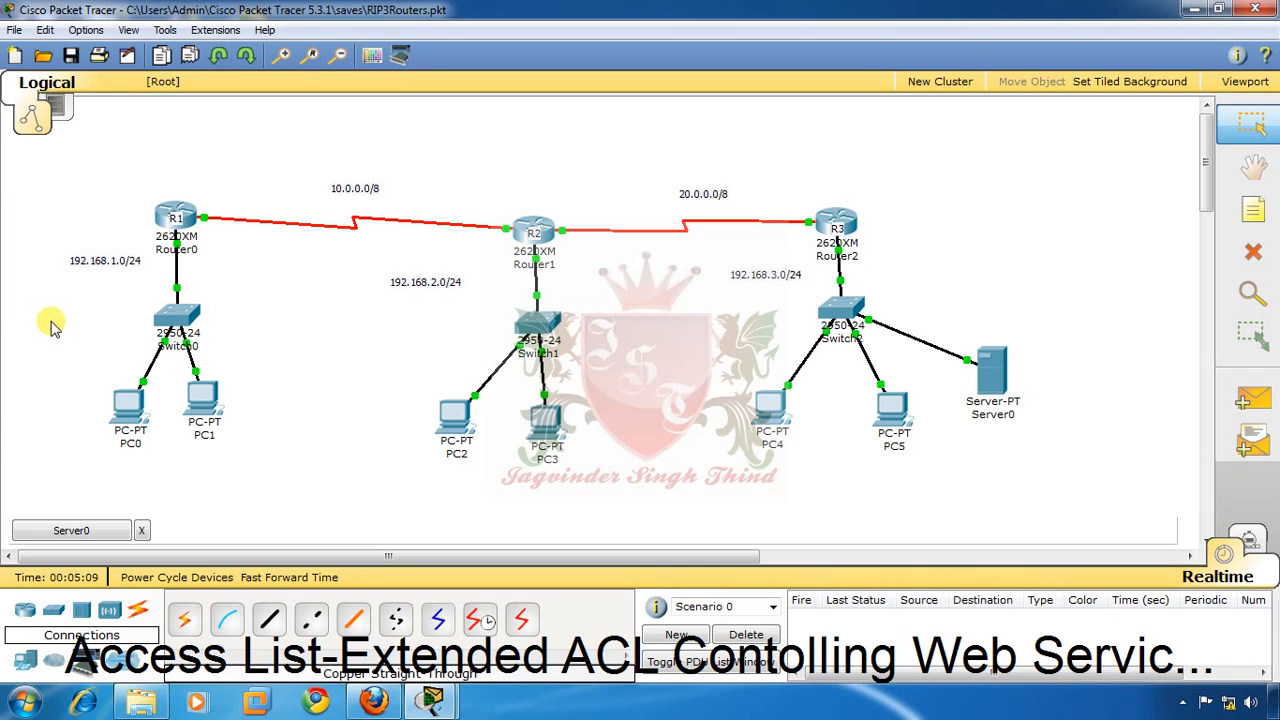
{"action": "mouse_move", "coordinate": [192, 224]}
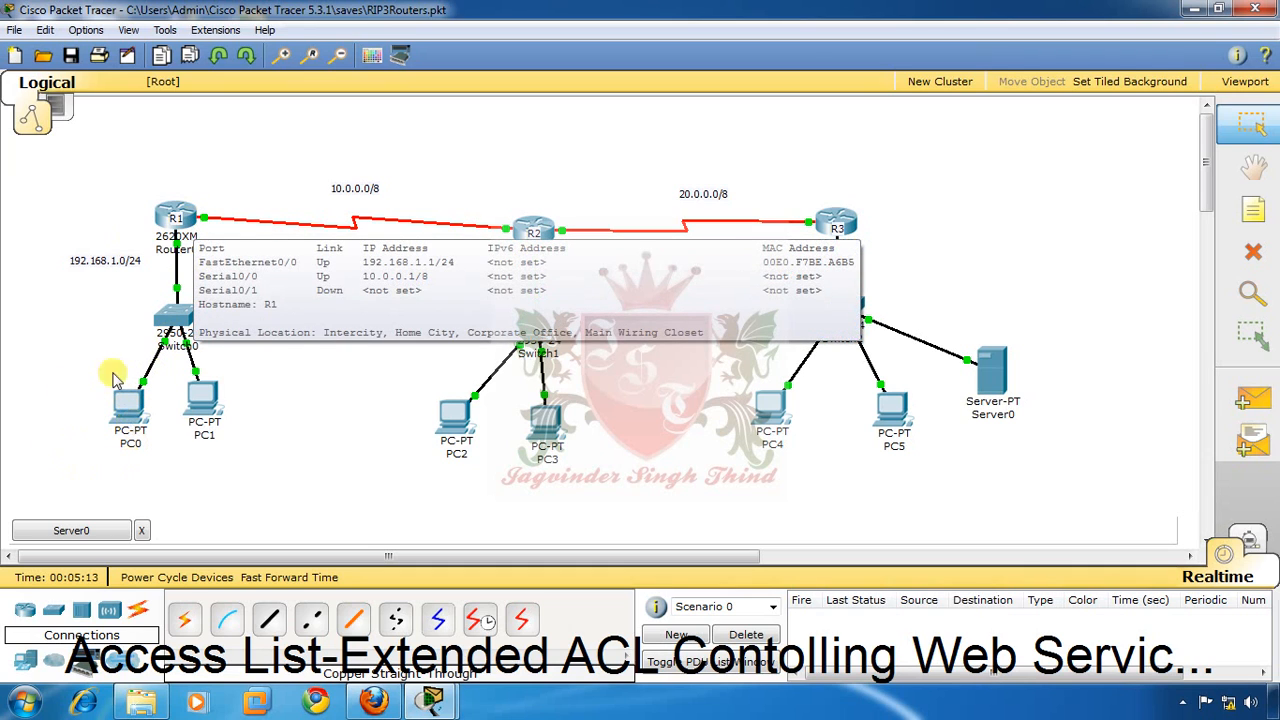
{"action": "left_click", "coordinate": [104, 289]}
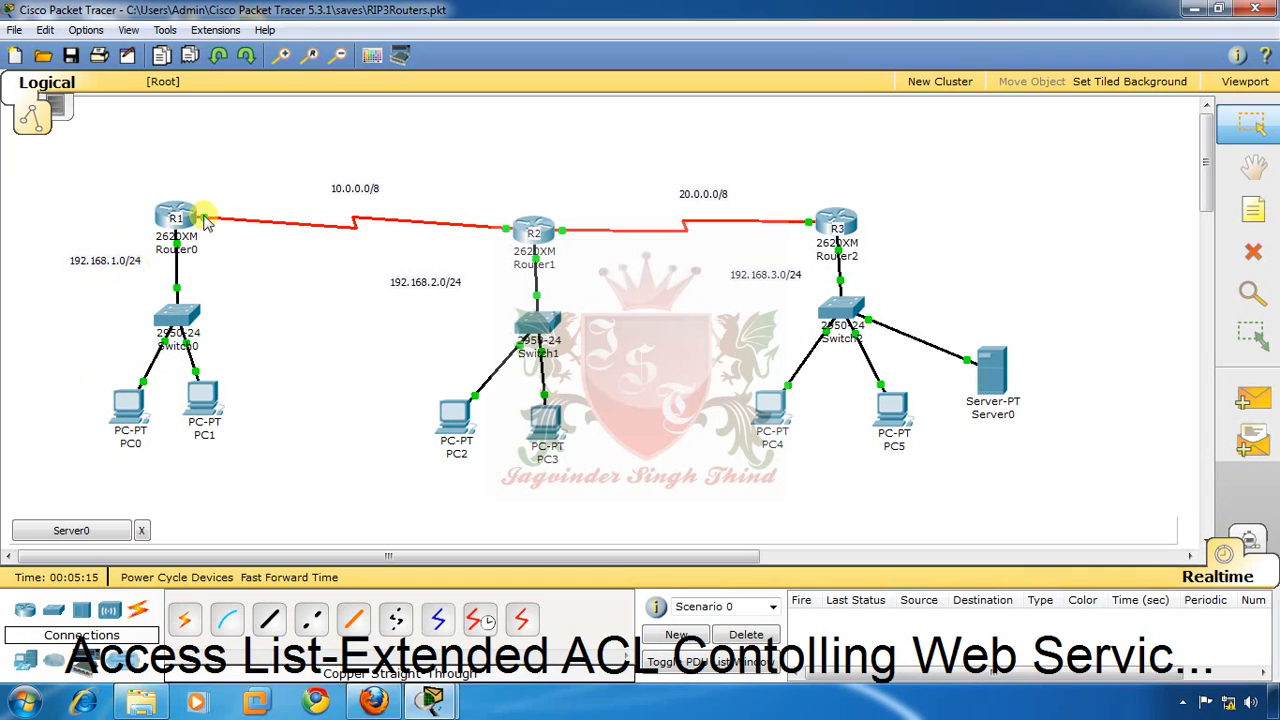
{"action": "mouse_move", "coordinate": [192, 222]}
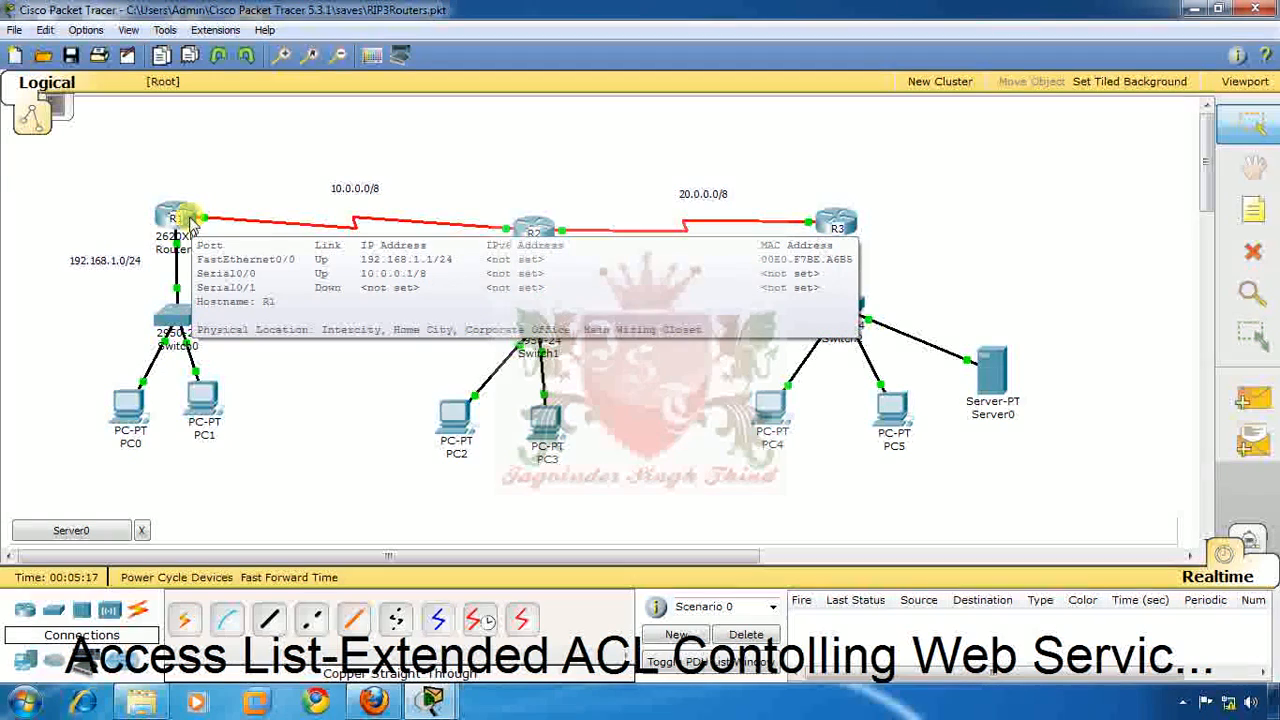
{"action": "left_click", "coordinate": [190, 220]}
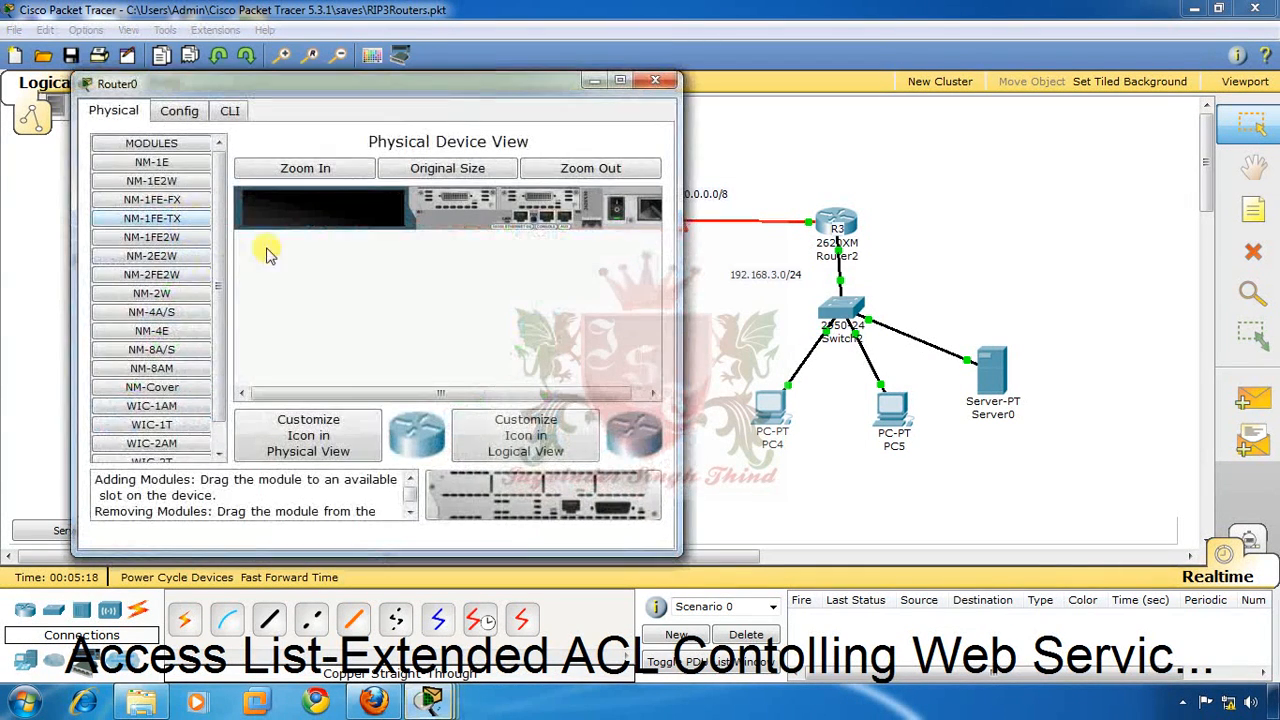
{"action": "left_click", "coordinate": [234, 110]}
{"action": "key", "text": "Return"}
{"action": "key", "text": "Return"}
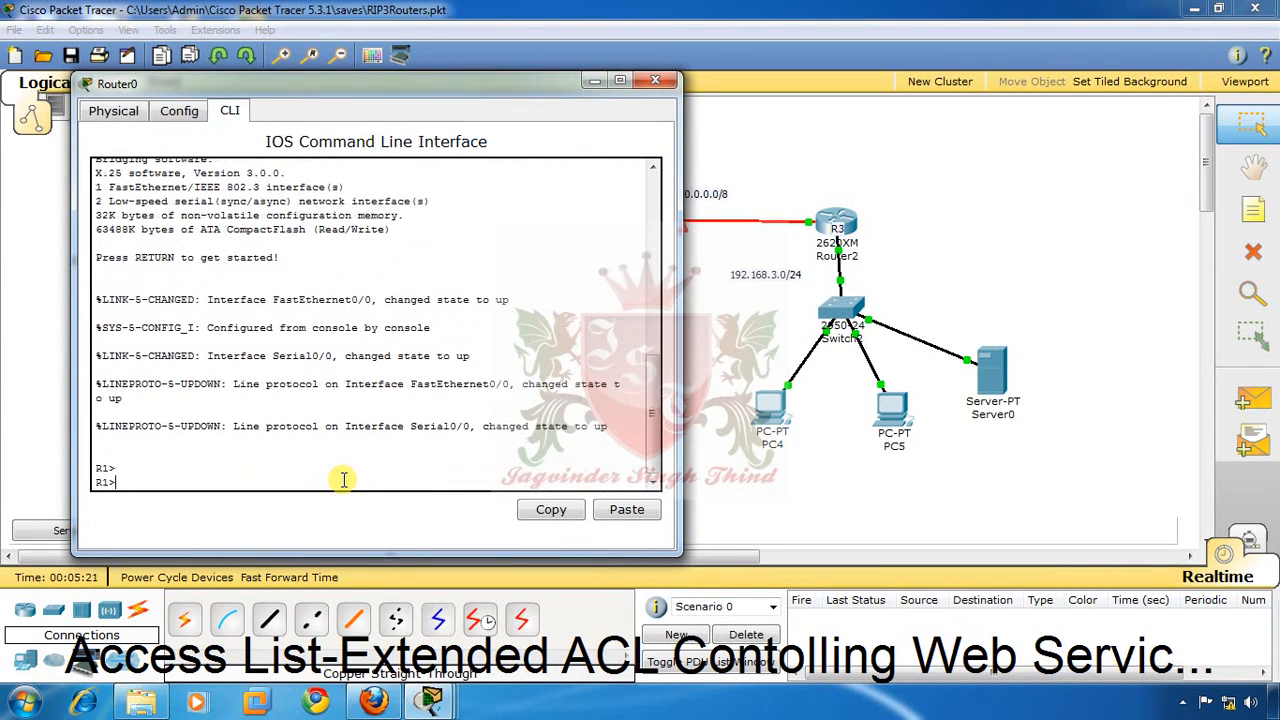
{"action": "type", "text": "en"}
{"action": "key", "text": "Return"}
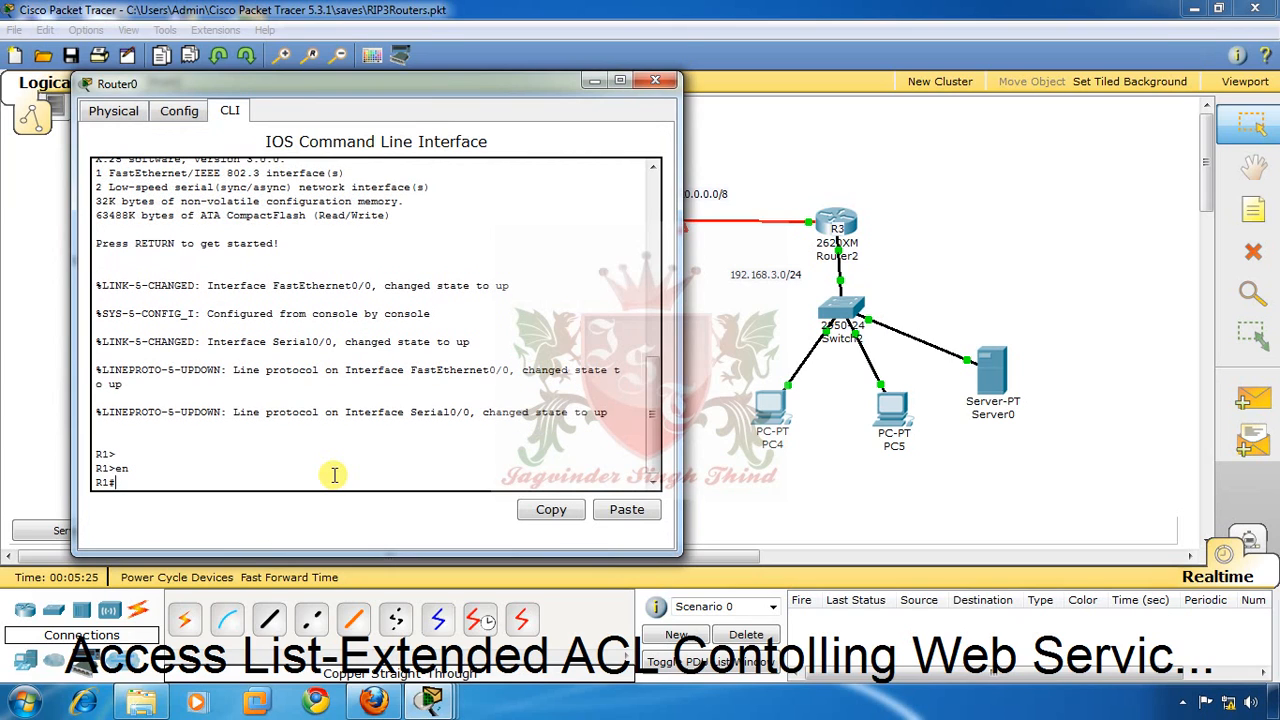
{"action": "type", "text": "conf t"}
{"action": "key", "text": "Return"}
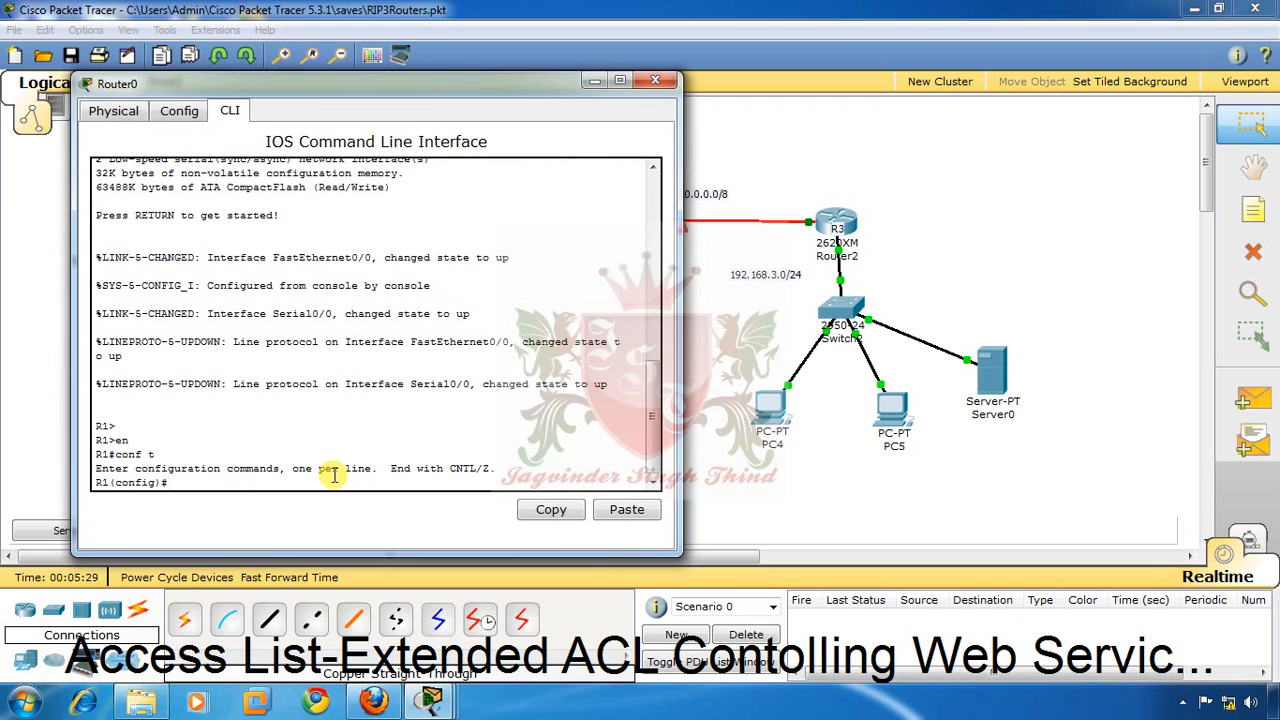
Step: Start an "access-list" command in R1's global configuration mode and move the router window clear of PC0 and PC1
{"action": "type", "text": "ac"}
{"action": "key", "text": "Tab"}
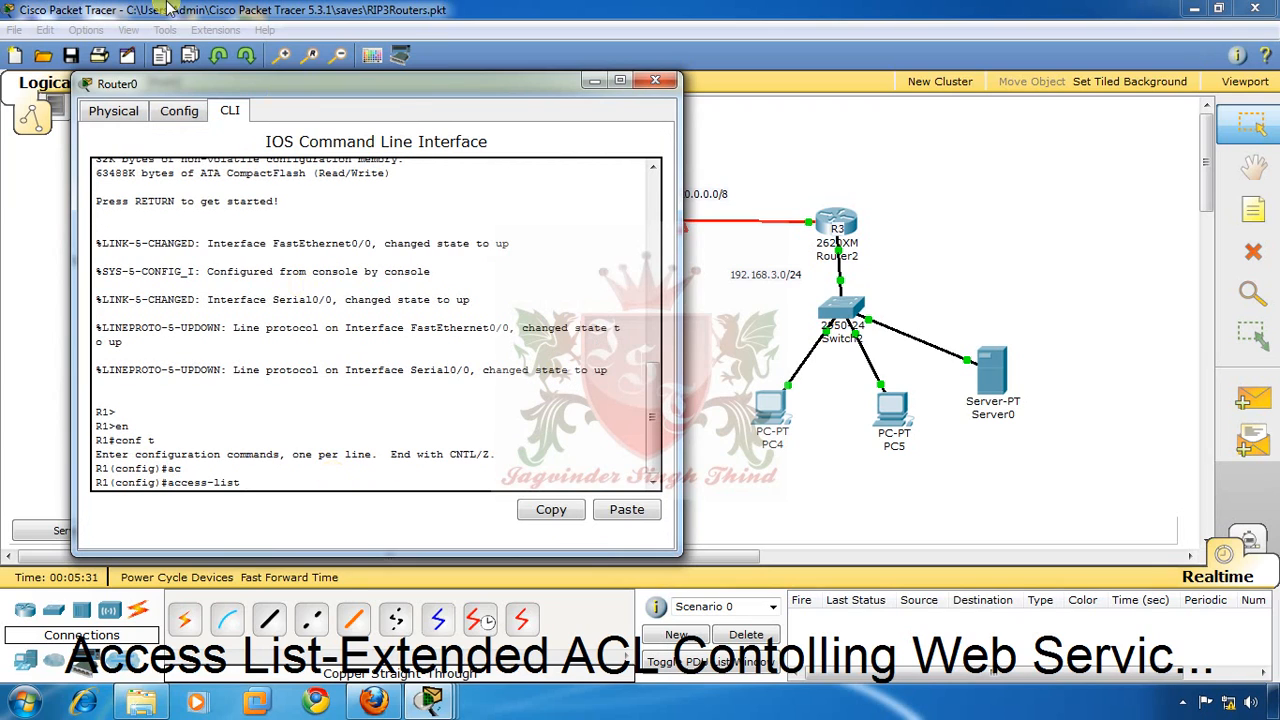
{"action": "left_click_drag", "start_coordinate": [429, 89], "coordinate": [743, 70]}
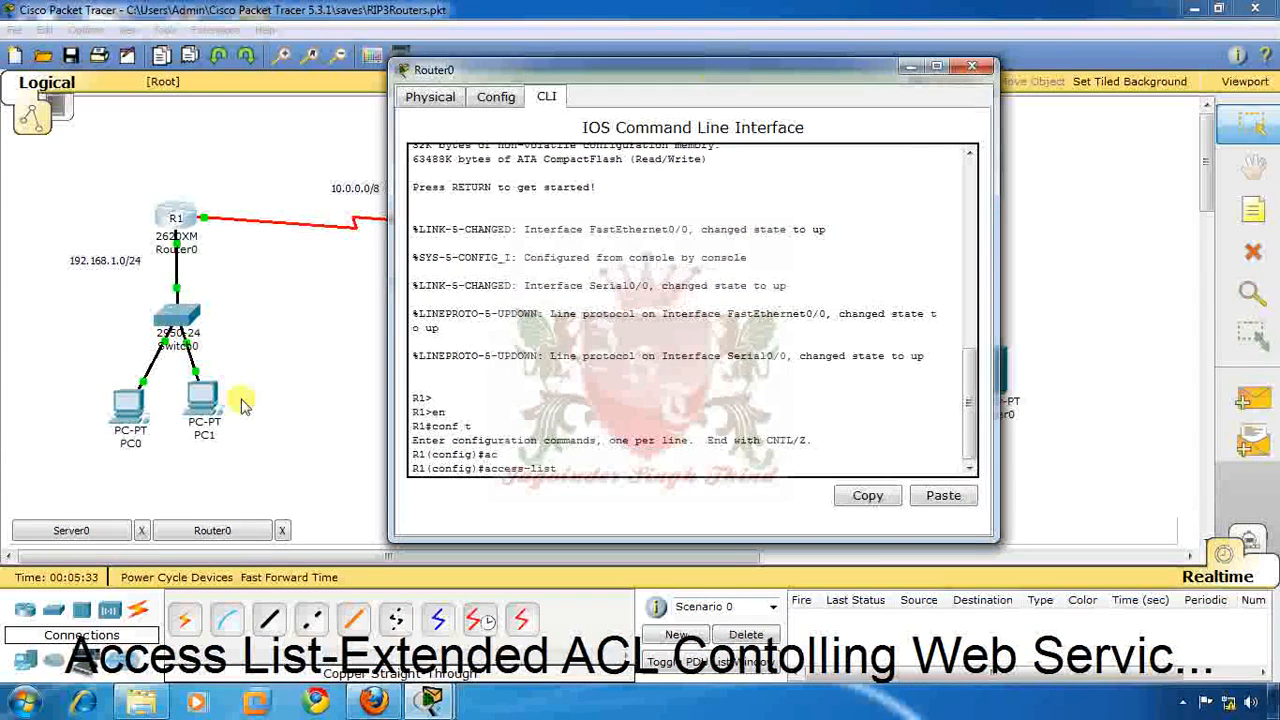
Step: Check the IP configurations of PC0 and PC1
{"action": "left_click", "coordinate": [120, 405]}
{"action": "left_click", "coordinate": [232, 250]}
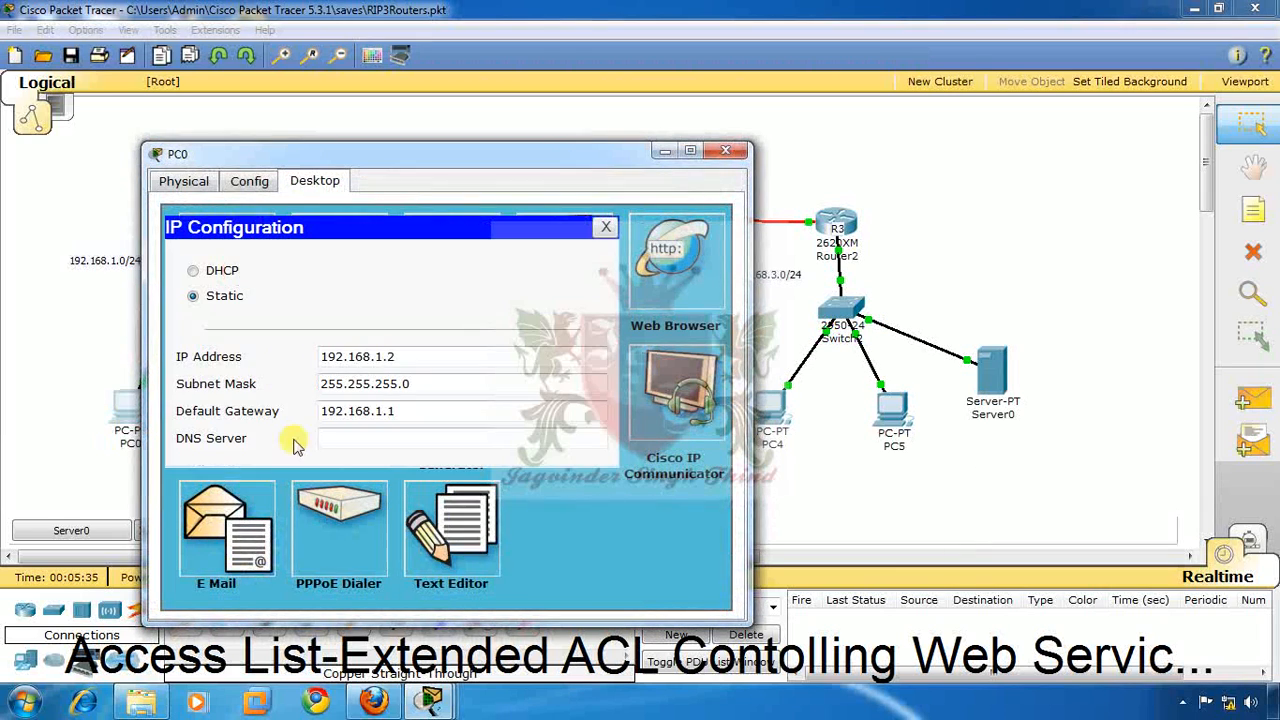
{"action": "left_click", "coordinate": [736, 150]}
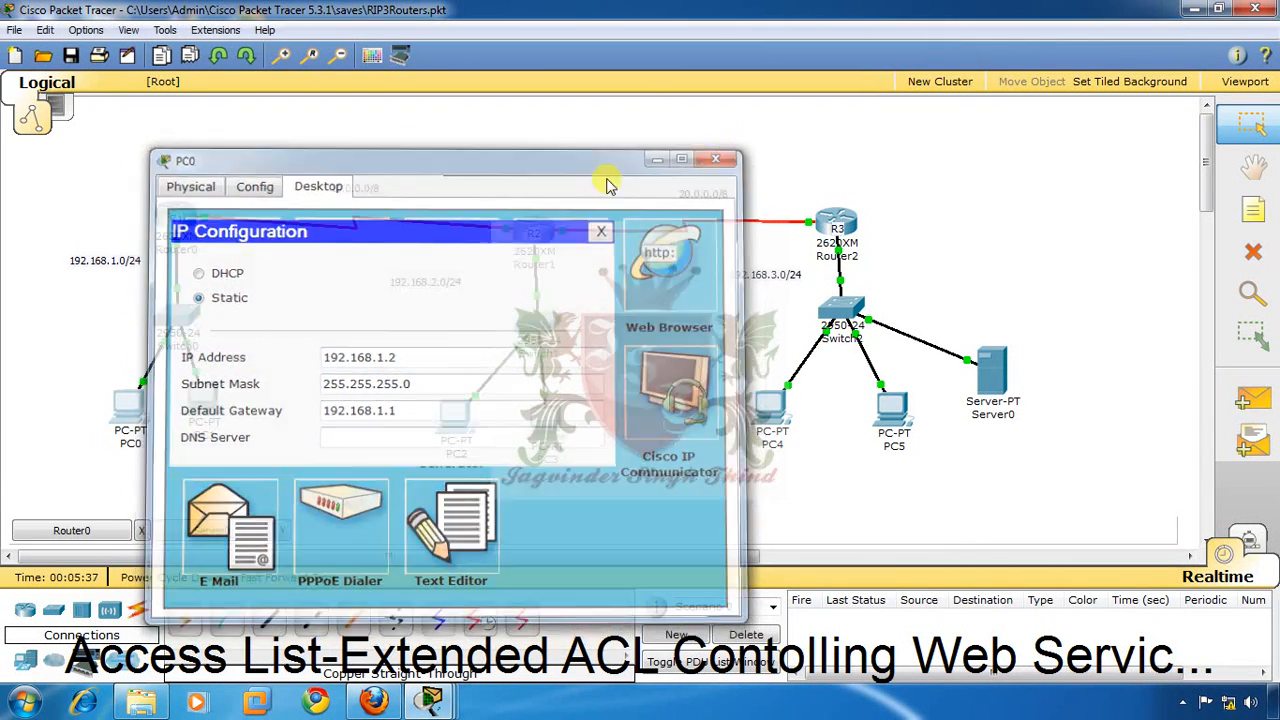
{"action": "left_click", "coordinate": [203, 395]}
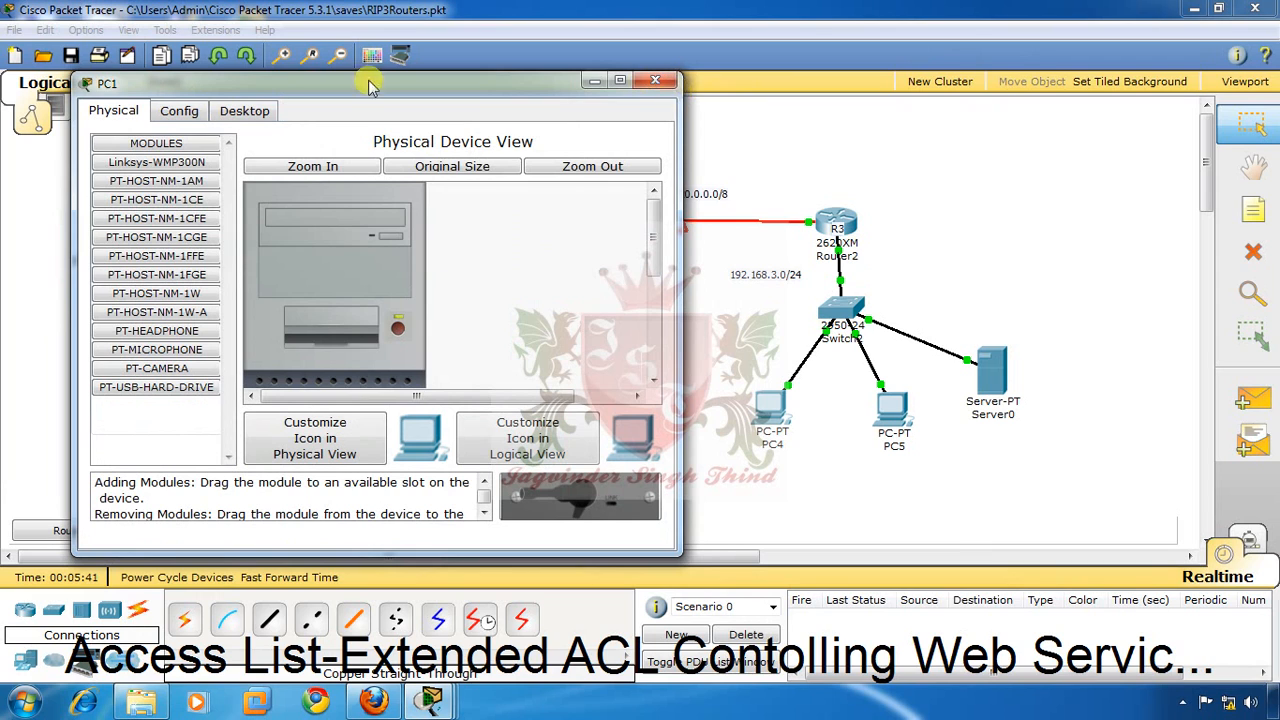
{"action": "left_click", "coordinate": [230, 112]}
{"action": "left_click", "coordinate": [118, 192]}
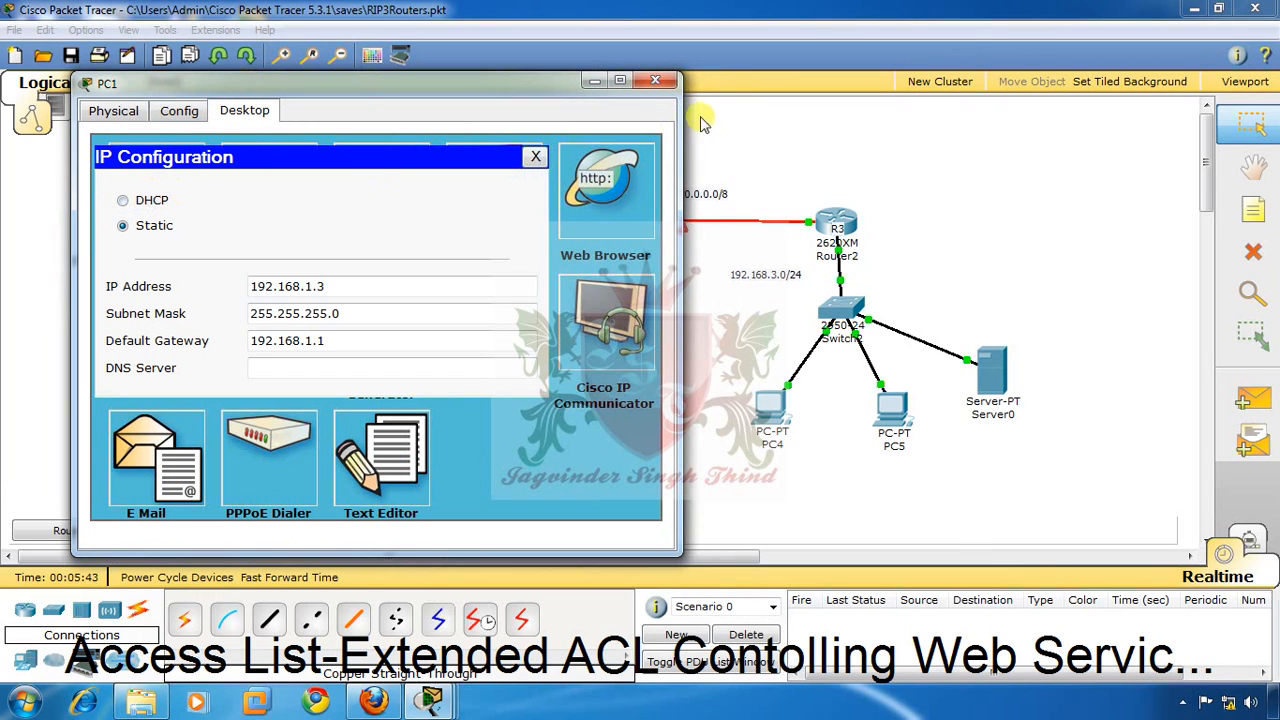
{"action": "left_click", "coordinate": [658, 80]}
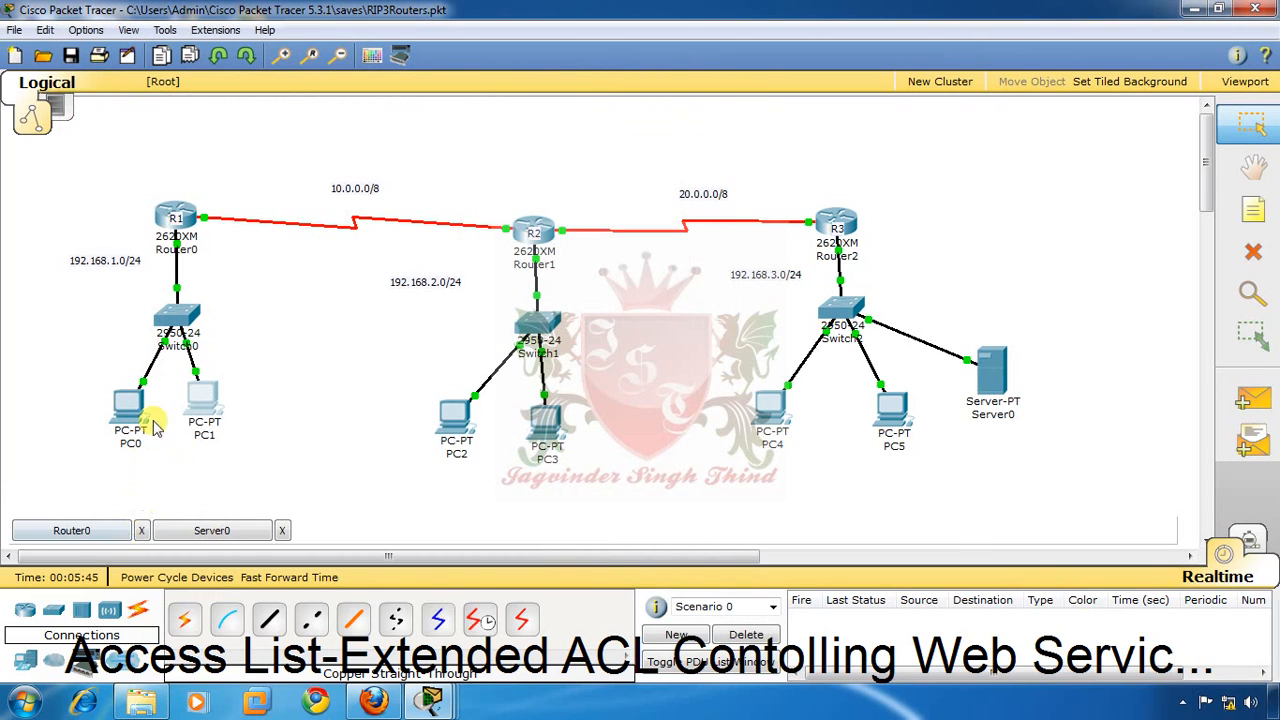
Step: Return to R1's command line, list the access-list number ranges and extend the command to "access-list 100 deny"
{"action": "left_click", "coordinate": [194, 229]}
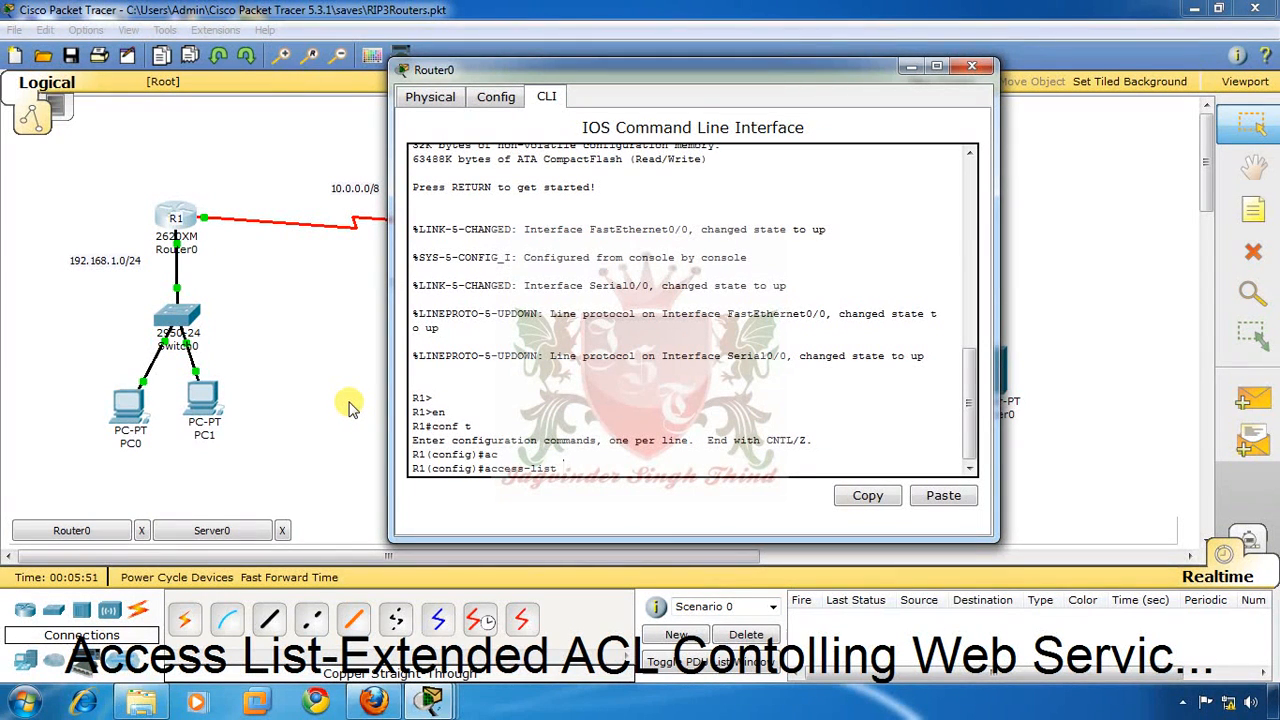
{"action": "type", "text": "?"}
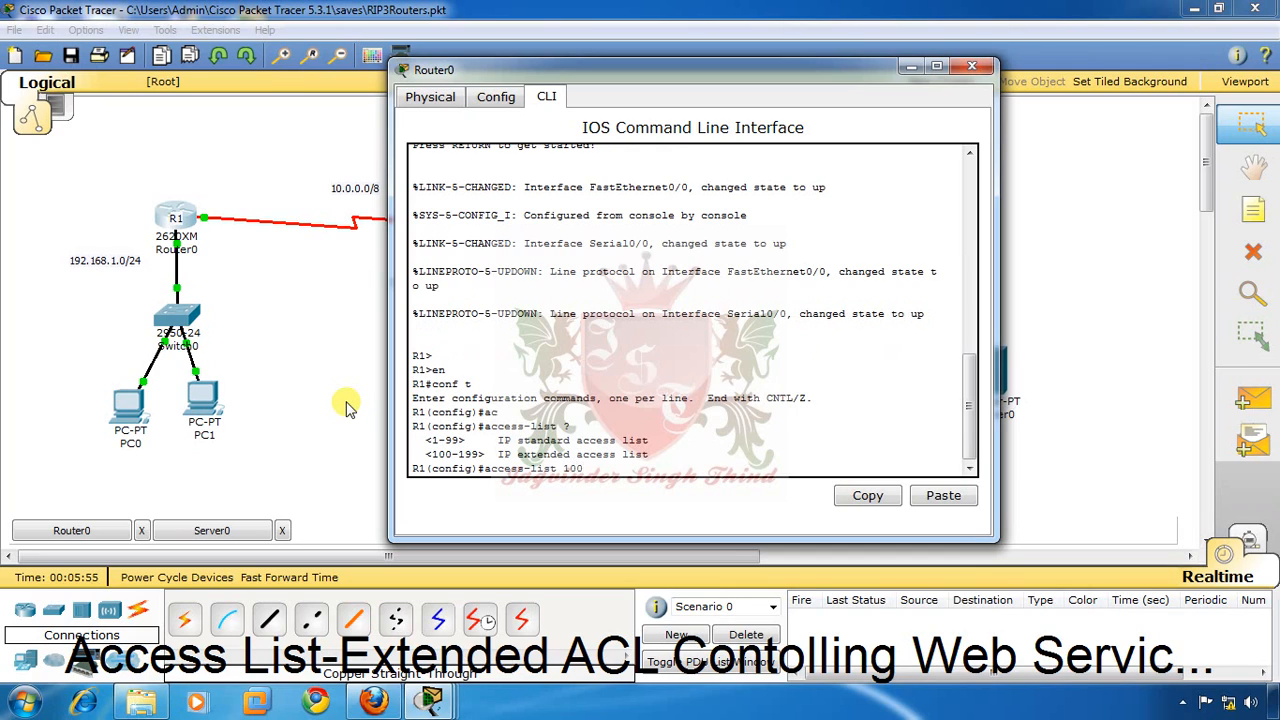
{"action": "type", "text": " de"}
{"action": "key", "text": "Tab"}
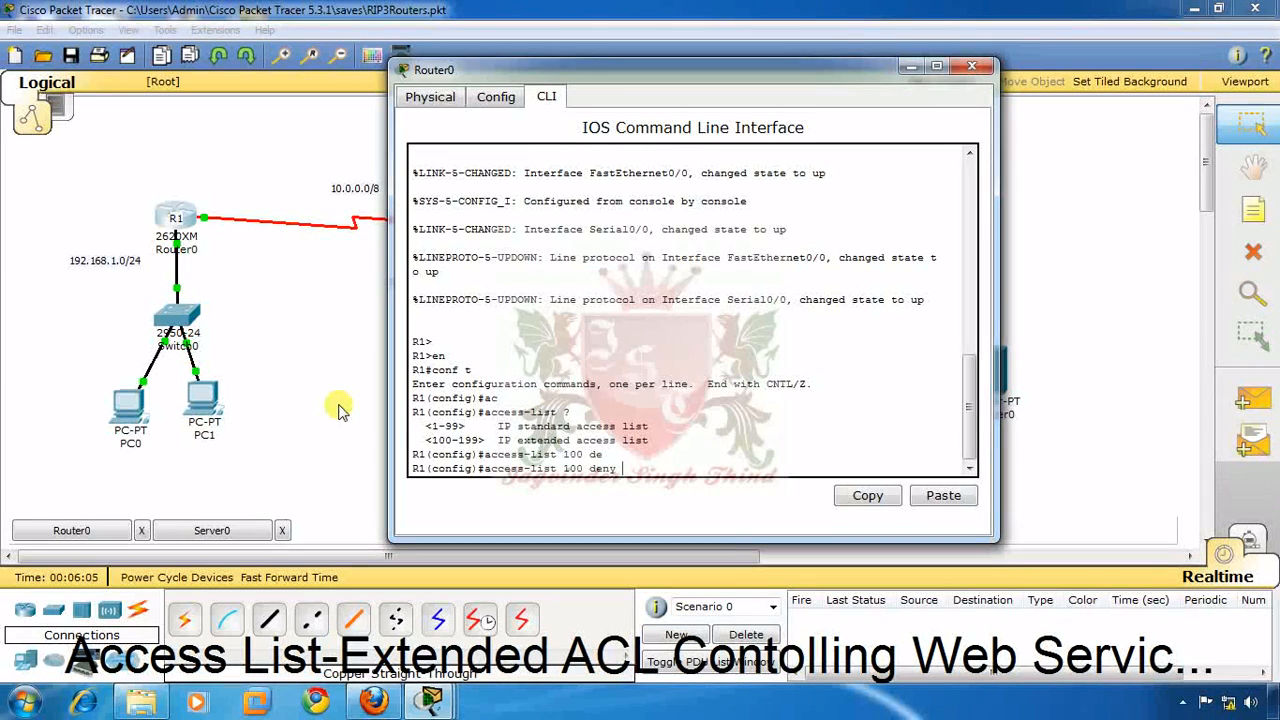
{"action": "type", "text": "168.1.0"}
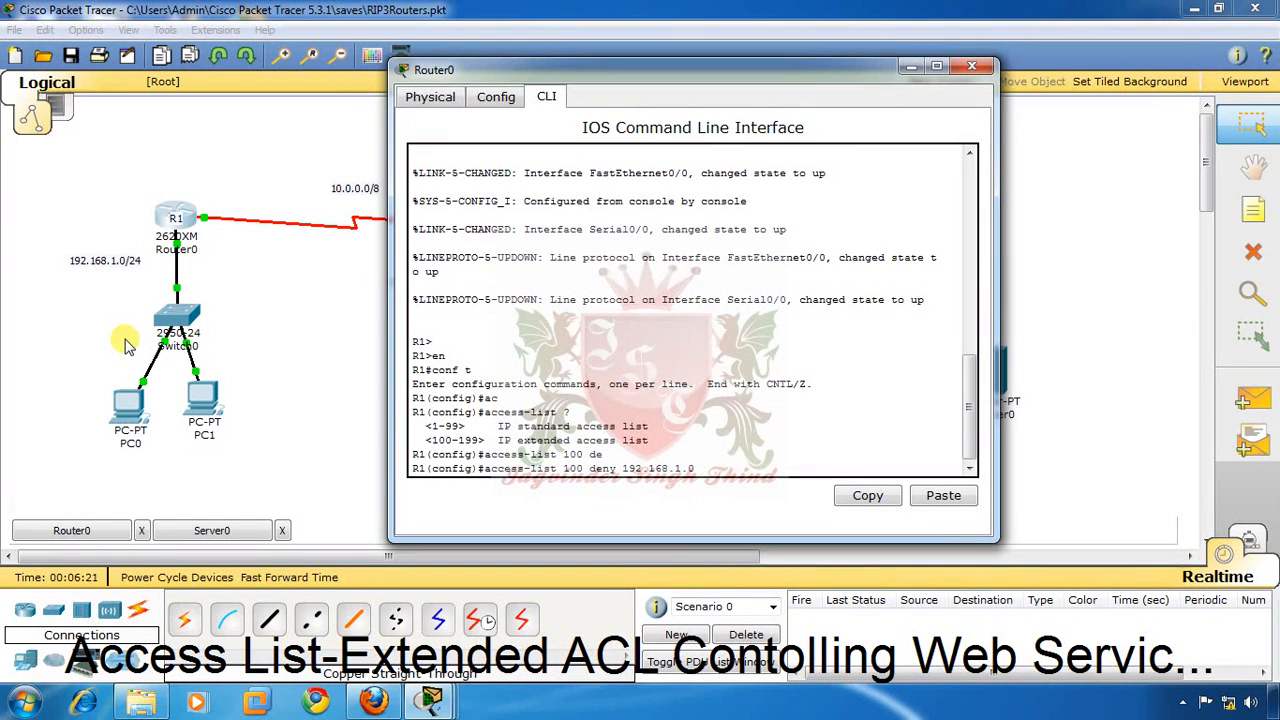
{"action": "type", "text": "0.0.0.255"}
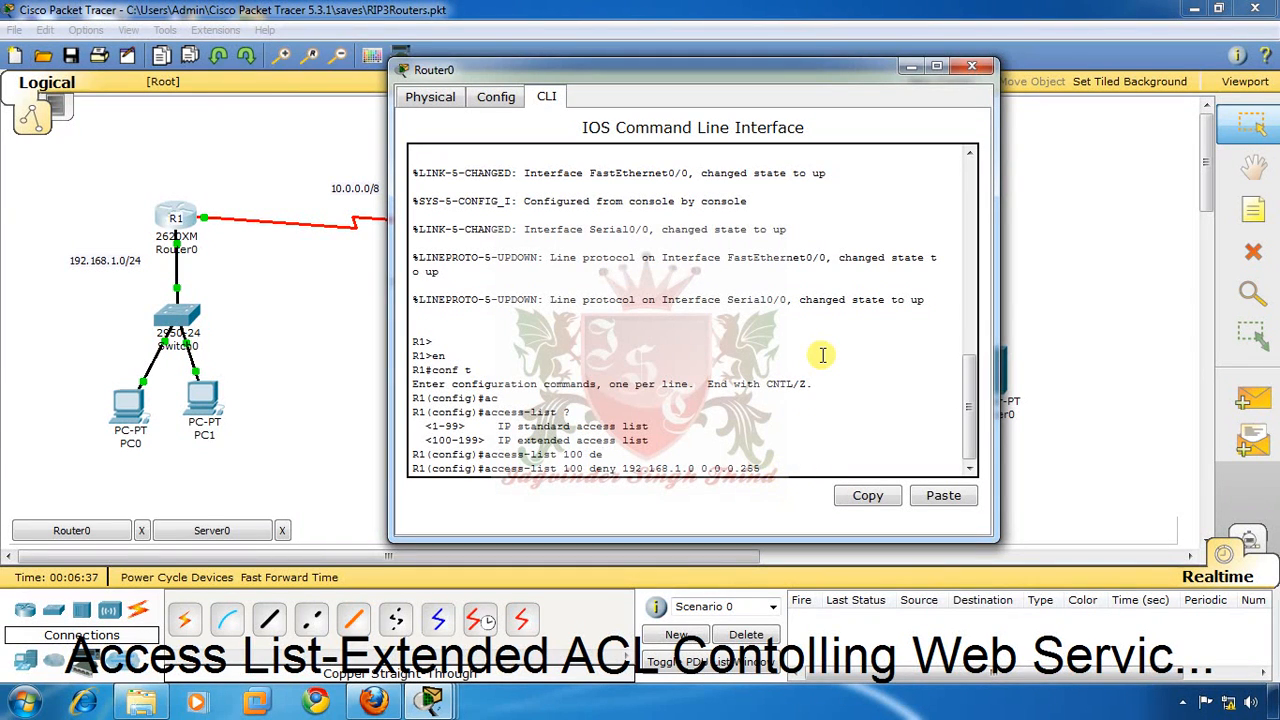
{"action": "key", "text": "BackSpace"}
{"action": "key", "text": "BackSpace"}
{"action": "key", "text": "BackSpace"}
{"action": "key", "text": "BackSpace"}
{"action": "key", "text": "BackSpace"}
{"action": "key", "text": "BackSpace"}
{"action": "key", "text": "BackSpace"}
{"action": "key", "text": "BackSpace"}
{"action": "key", "text": "BackSpace"}
{"action": "key", "text": "BackSpace"}
{"action": "key", "text": "BackSpace"}
{"action": "key", "text": "BackSpace"}
{"action": "key", "text": "BackSpace"}
{"action": "key", "text": "BackSpace"}
{"action": "key", "text": "BackSpace"}
{"action": "key", "text": "BackSpace"}
{"action": "key", "text": "BackSpace"}
{"action": "key", "text": "BackSpace"}
{"action": "key", "text": "BackSpace"}
{"action": "key", "text": "BackSpace"}
{"action": "key", "text": "BackSpace"}
{"action": "type", "text": "hos"}
{"action": "key", "text": "Tab"}
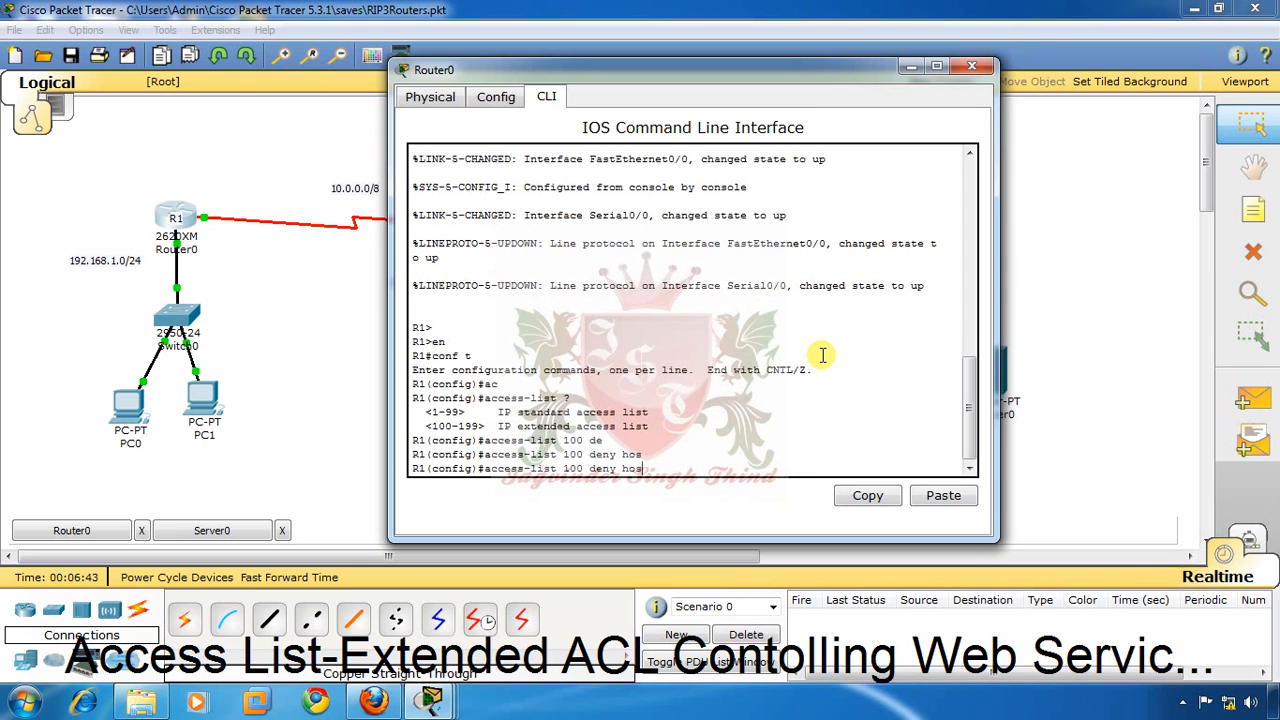
{"action": "key", "text": "BackSpace"}
{"action": "key", "text": "BackSpace"}
{"action": "key", "text": "BackSpace"}
{"action": "type", "text": "tc"}
{"action": "key", "text": "Tab"}
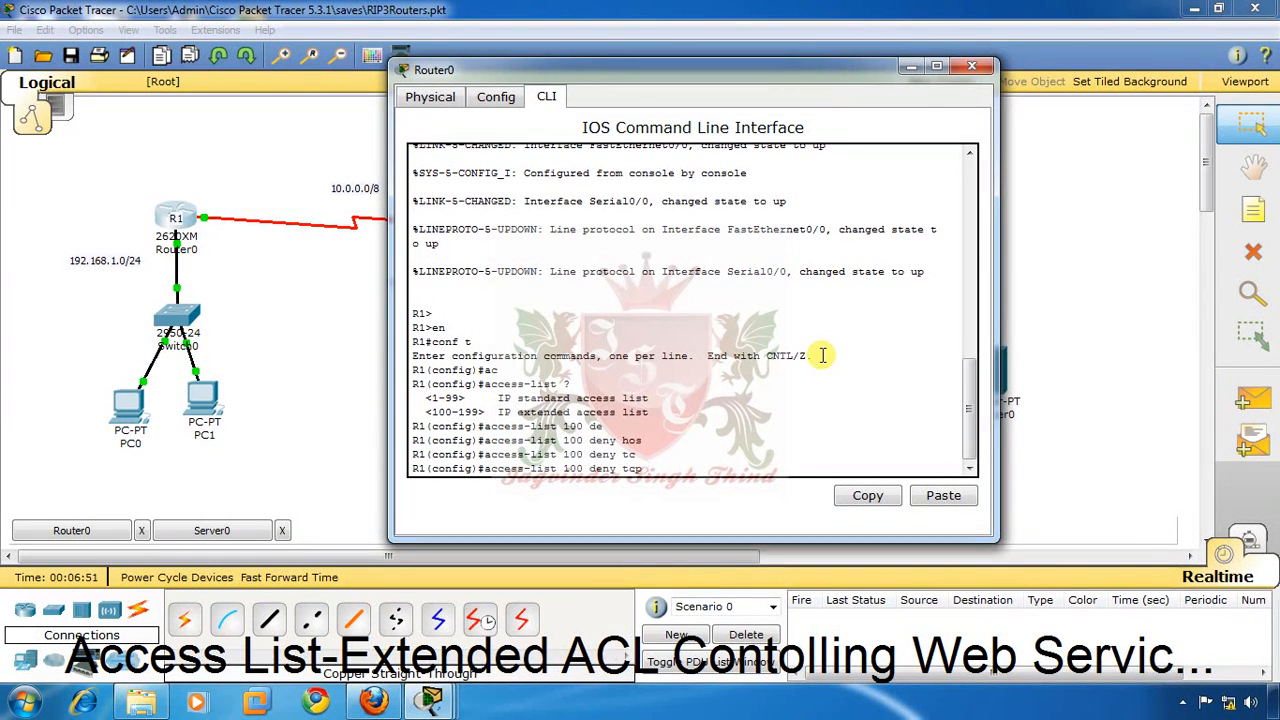
{"action": "key", "text": "BackSpace"}
{"action": "key", "text": "BackSpace"}
Step: List the protocol options for the deny rule and continue it with "tcp host 192.168.1.2 host"
{"action": "type", "text": "?"}
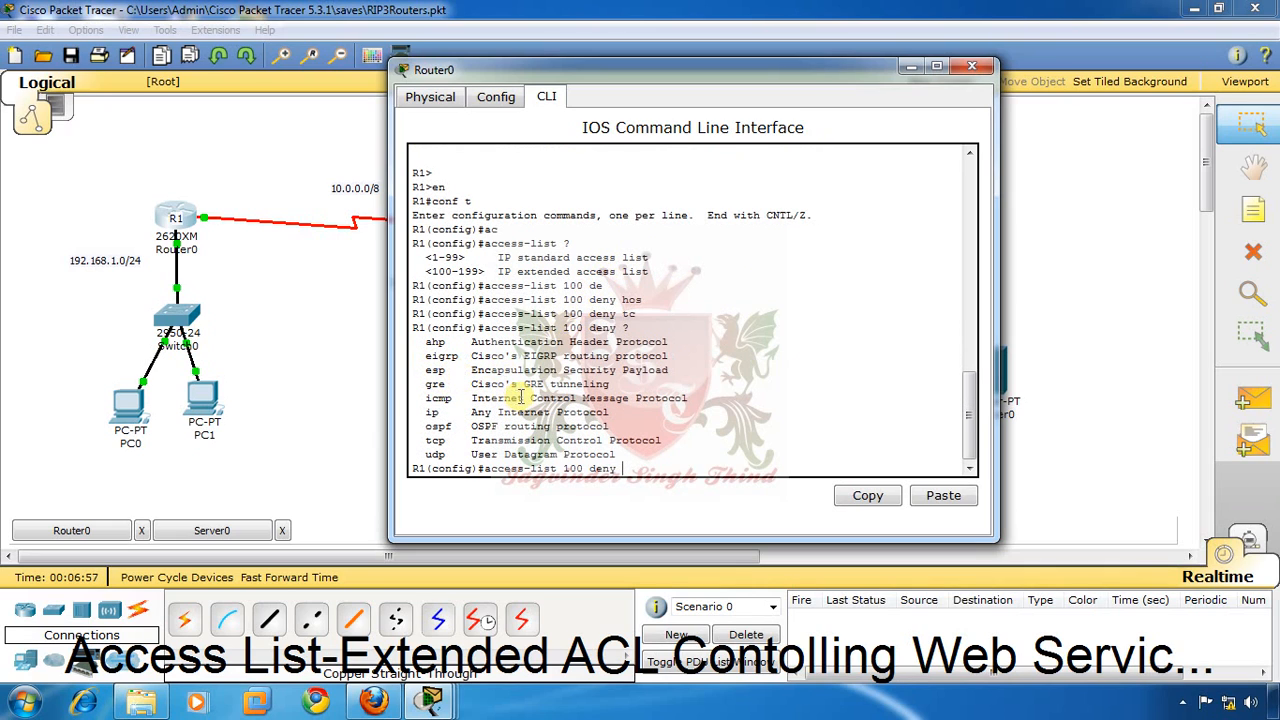
{"action": "type", "text": "tc"}
{"action": "key", "text": "Tab"}
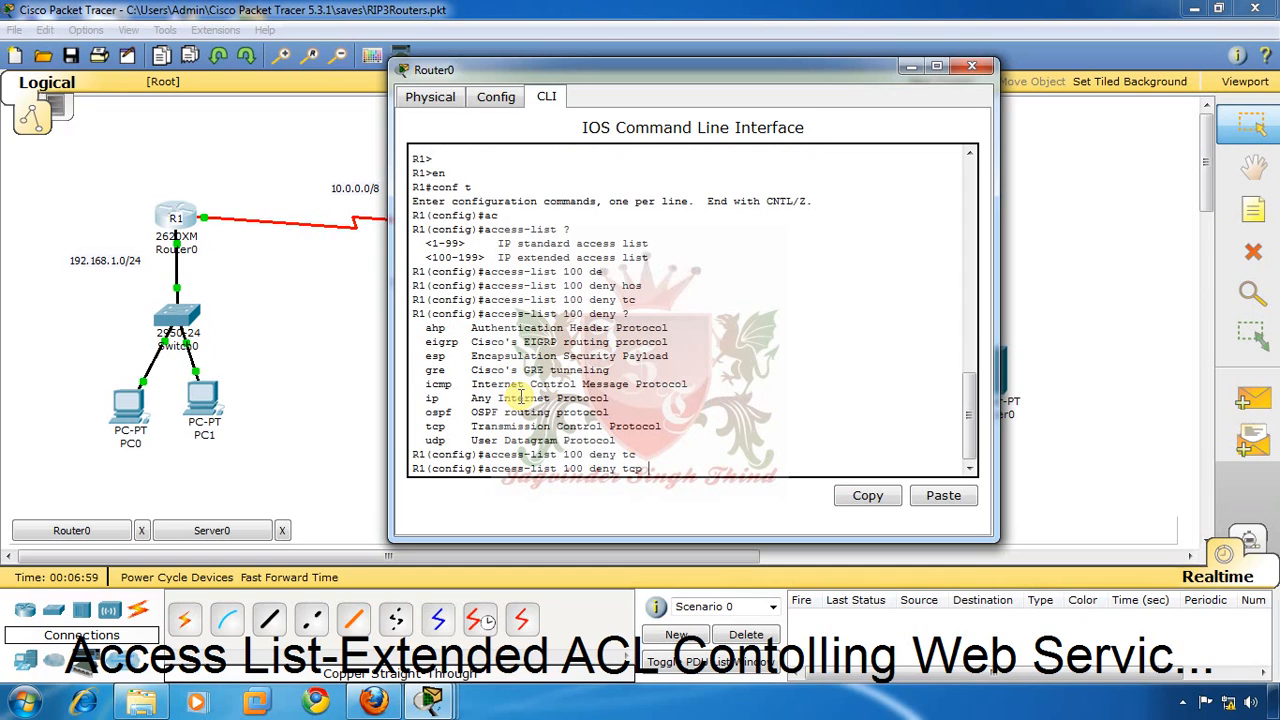
{"action": "type", "text": "h"}
{"action": "key", "text": "Tab"}
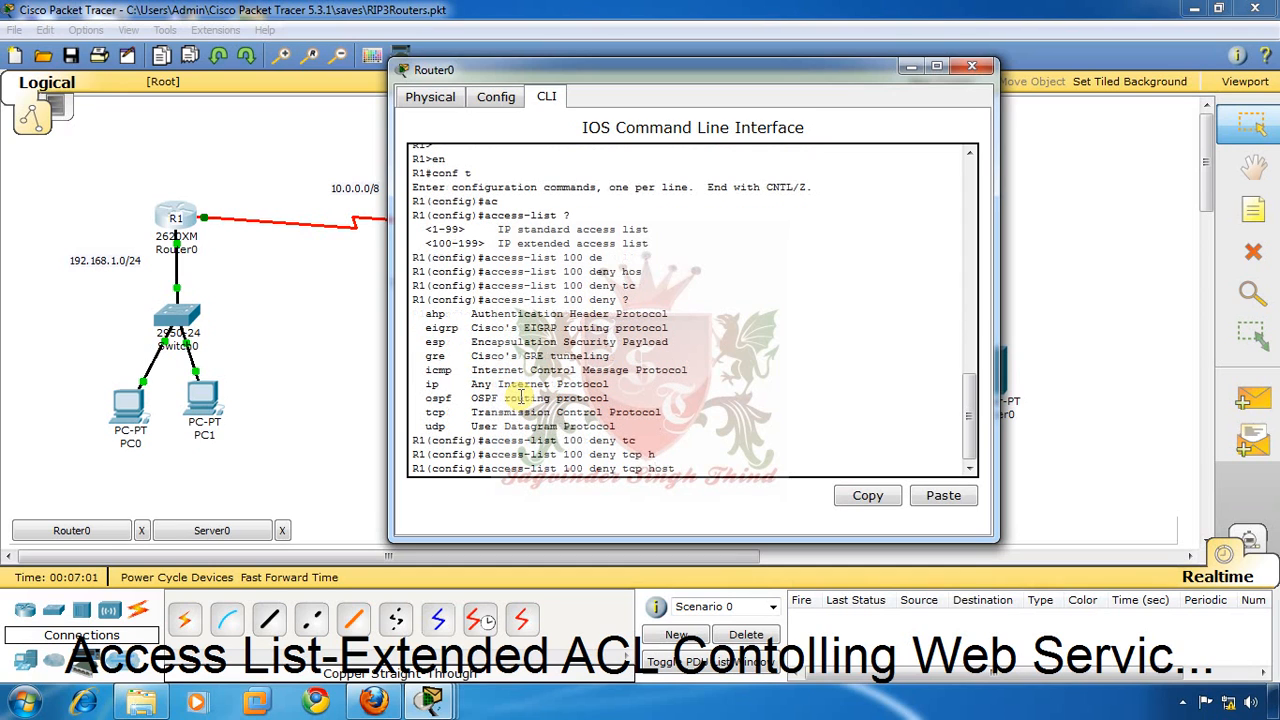
{"action": "type", "text": "192.168"}
{"action": "type", "text": ".1"}
{"action": "type", "text": ".2 hos"}
{"action": "key", "text": "Tab"}
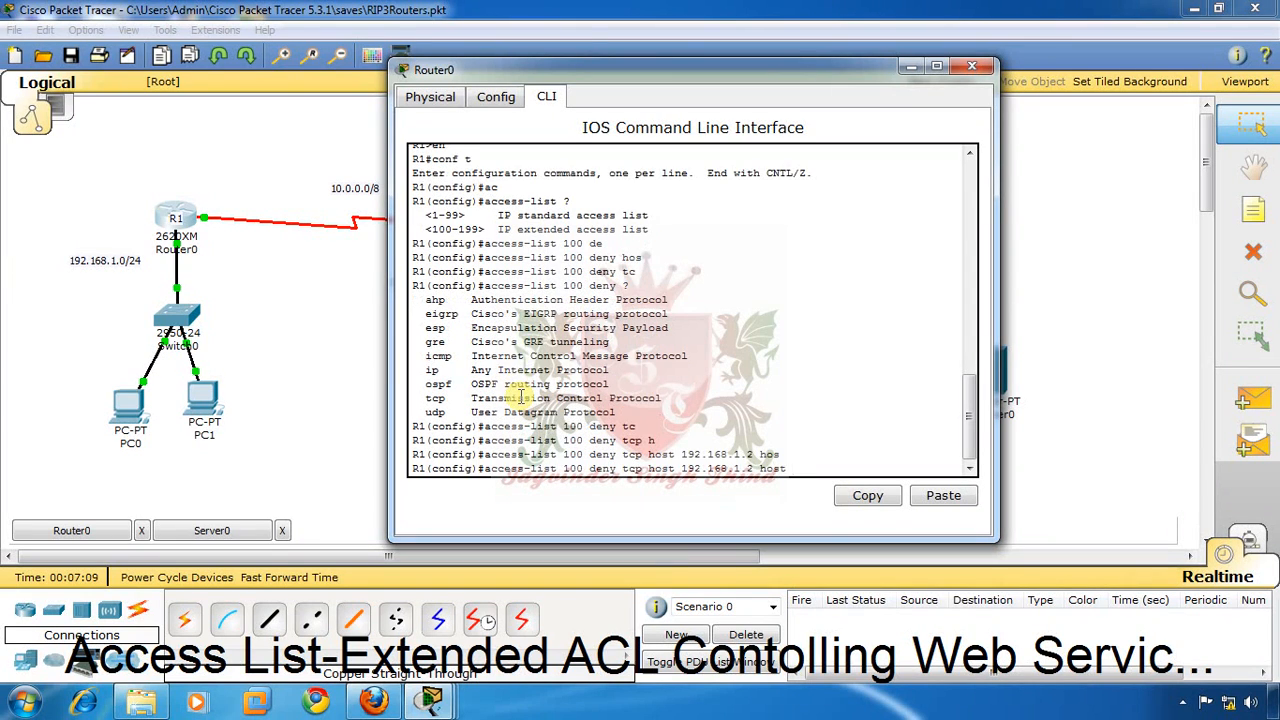
Step: Complete the deny rule with destination "192.168.3.4 eq 80", listing the port options before choosing the port, and run it
{"action": "type", "text": "192.168.3.4 ho"}
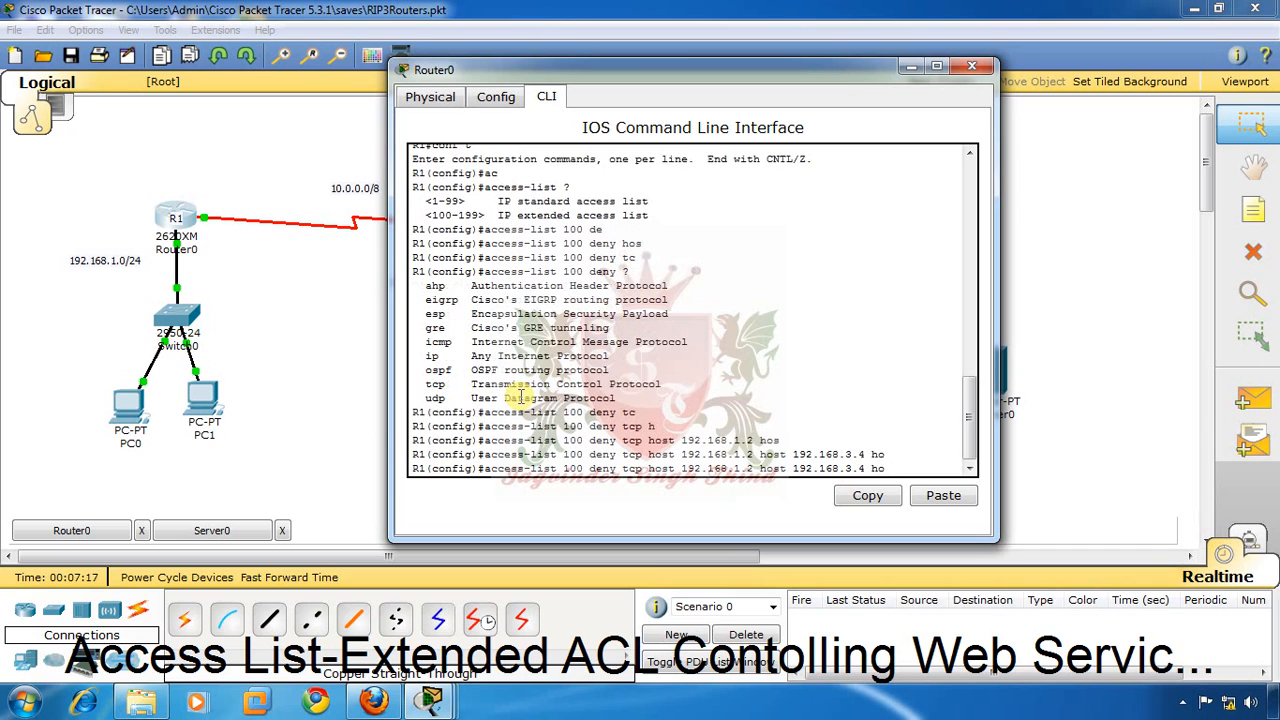
{"action": "key", "text": "BackSpace"}
{"action": "key", "text": "BackSpace"}
{"action": "type", "text": "ew"}
{"action": "key", "text": "BackSpace"}
{"action": "type", "text": "q ?"}
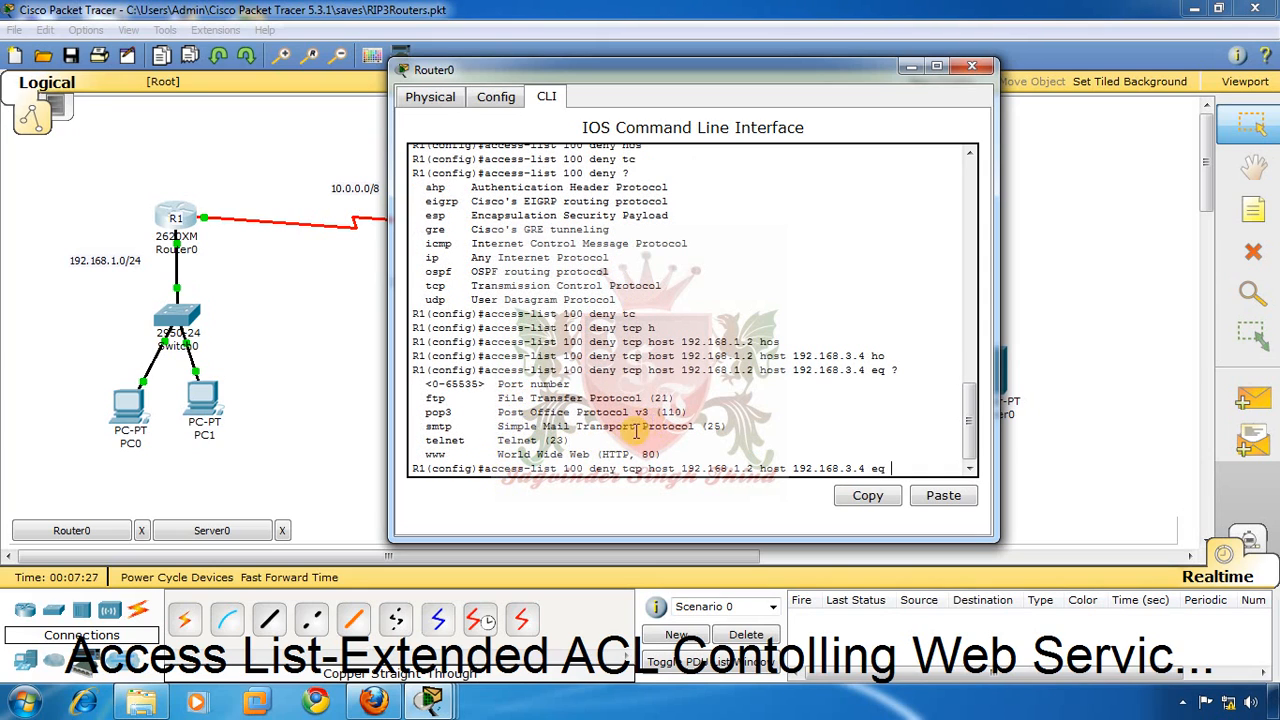
{"action": "triple_click", "coordinate": [612, 452]}
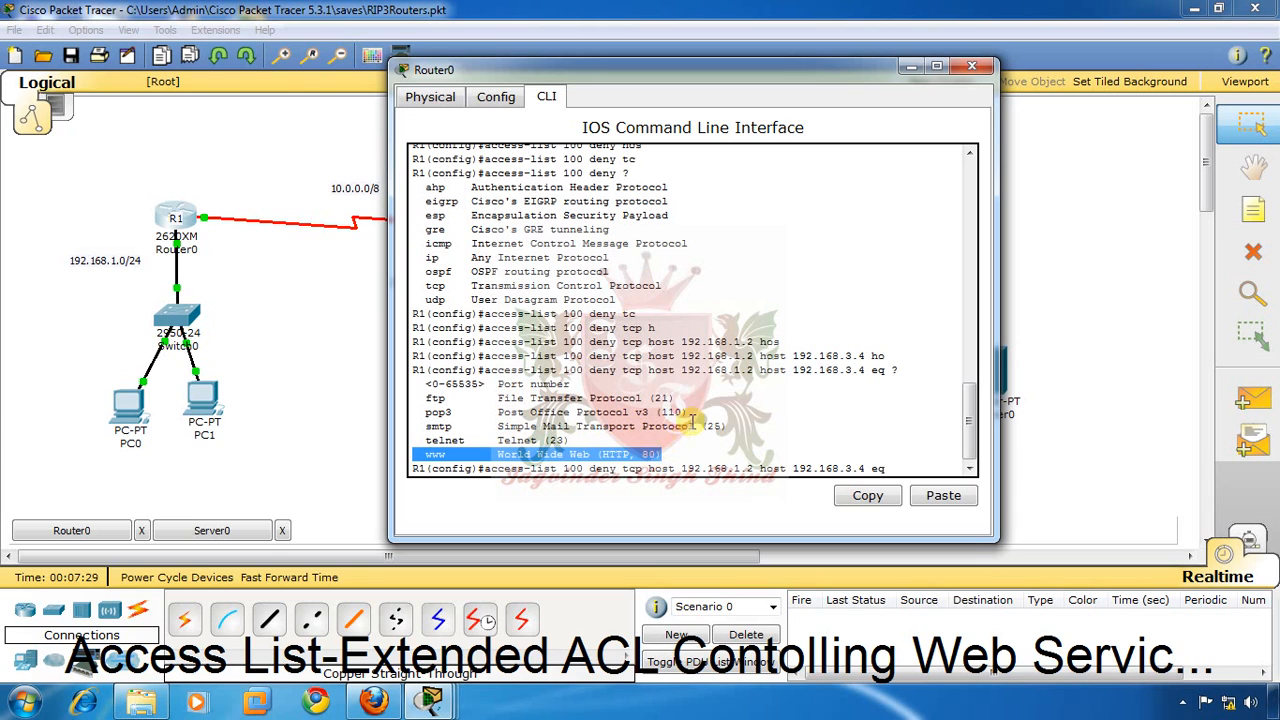
{"action": "left_click", "coordinate": [689, 426]}
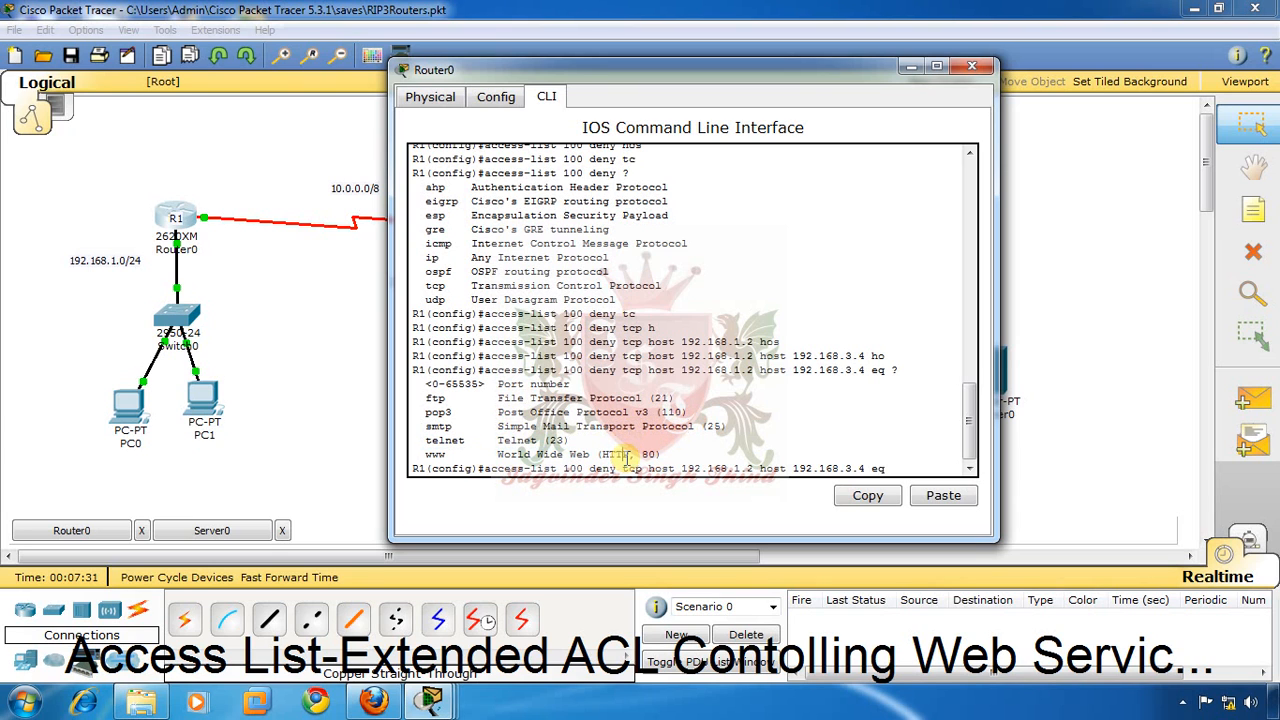
{"action": "type", "text": "80"}
{"action": "key", "text": "Return"}
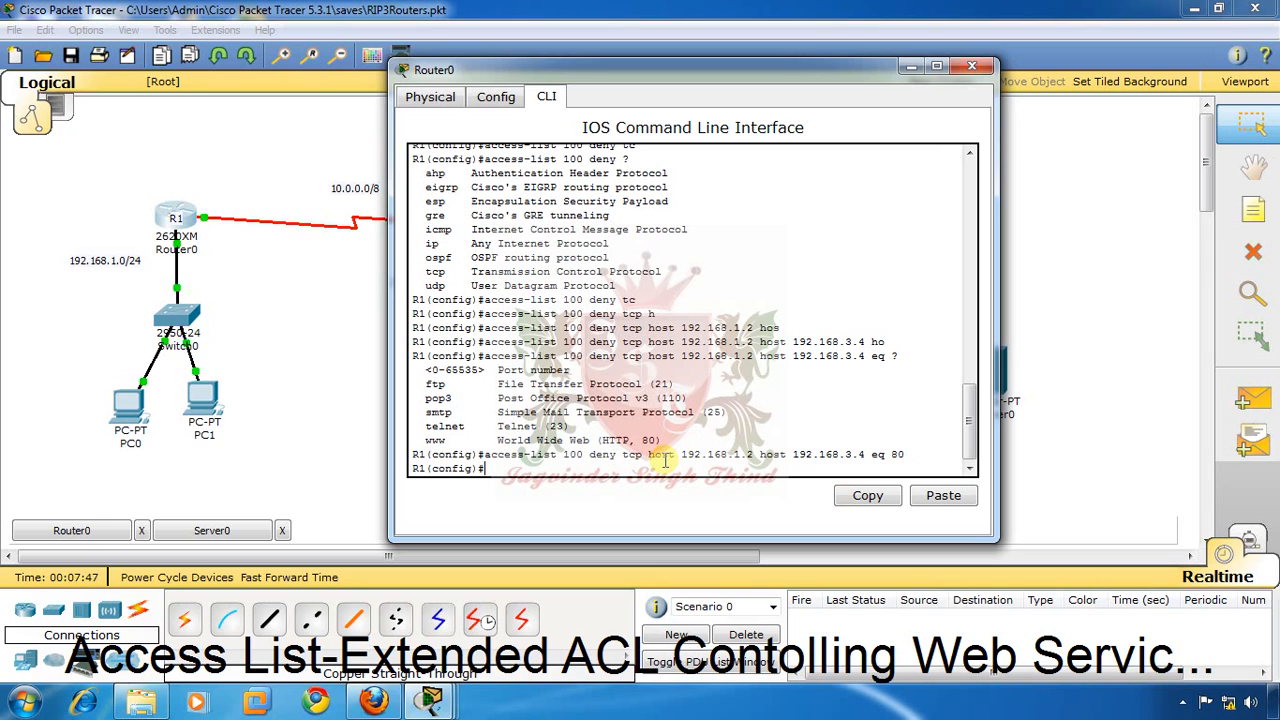
Step: Add the rule "access-list 100 permit ip any any" on R1 to allow all other traffic
{"action": "type", "text": "ac"}
{"action": "key", "text": "Tab"}
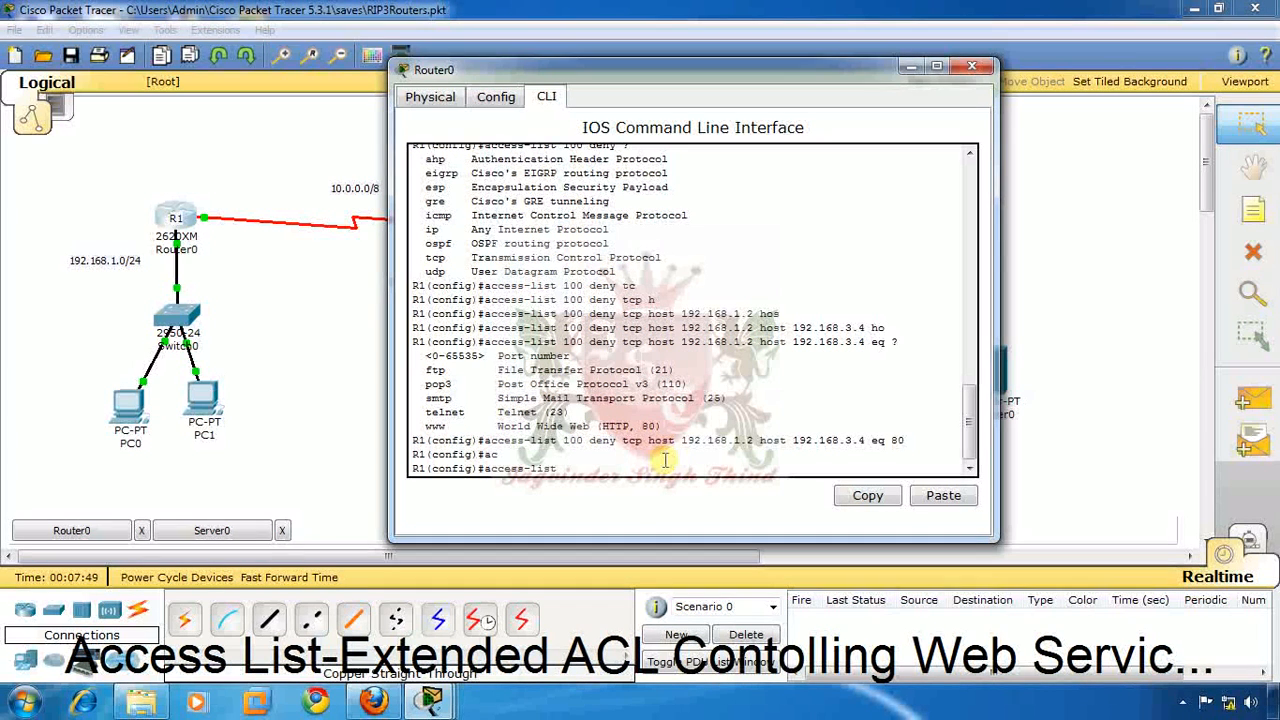
{"action": "type", "text": "100 per"}
{"action": "key", "text": "Tab"}
{"action": "type", "text": "ip"}
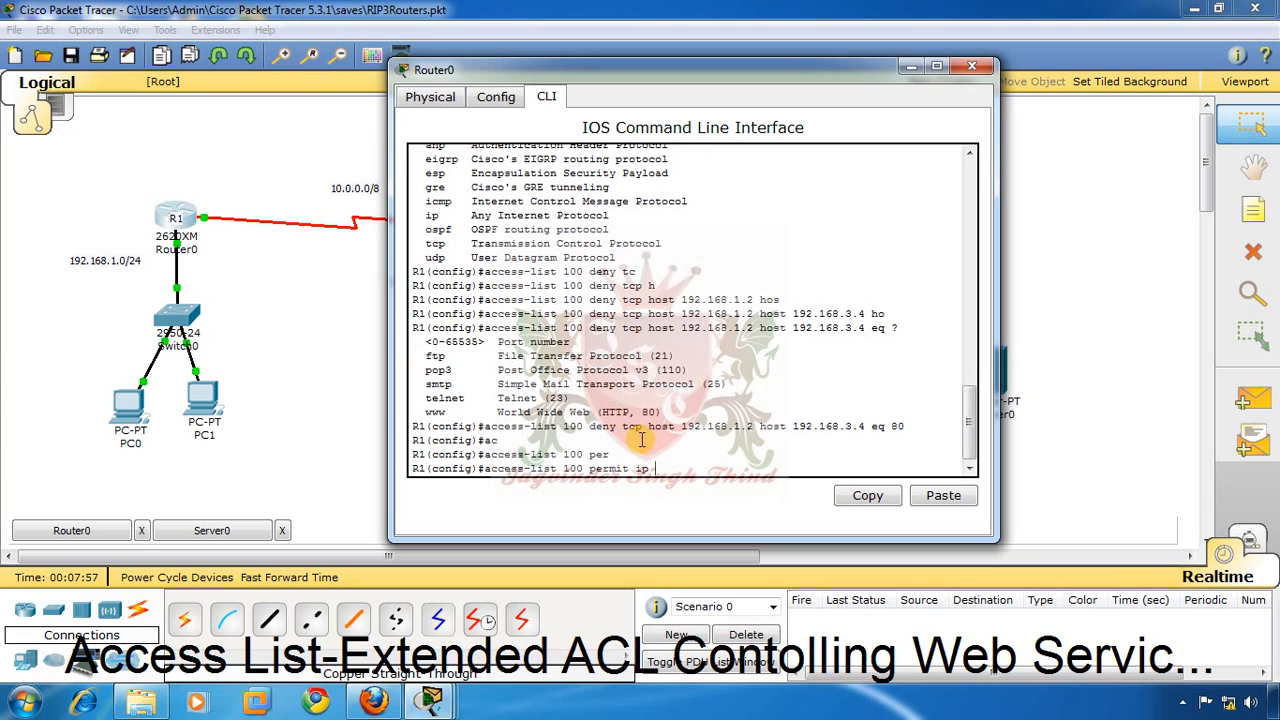
{"action": "type", "text": " an"}
{"action": "key", "text": "Tab"}
{"action": "type", "text": "an"}
{"action": "key", "text": "Tab"}
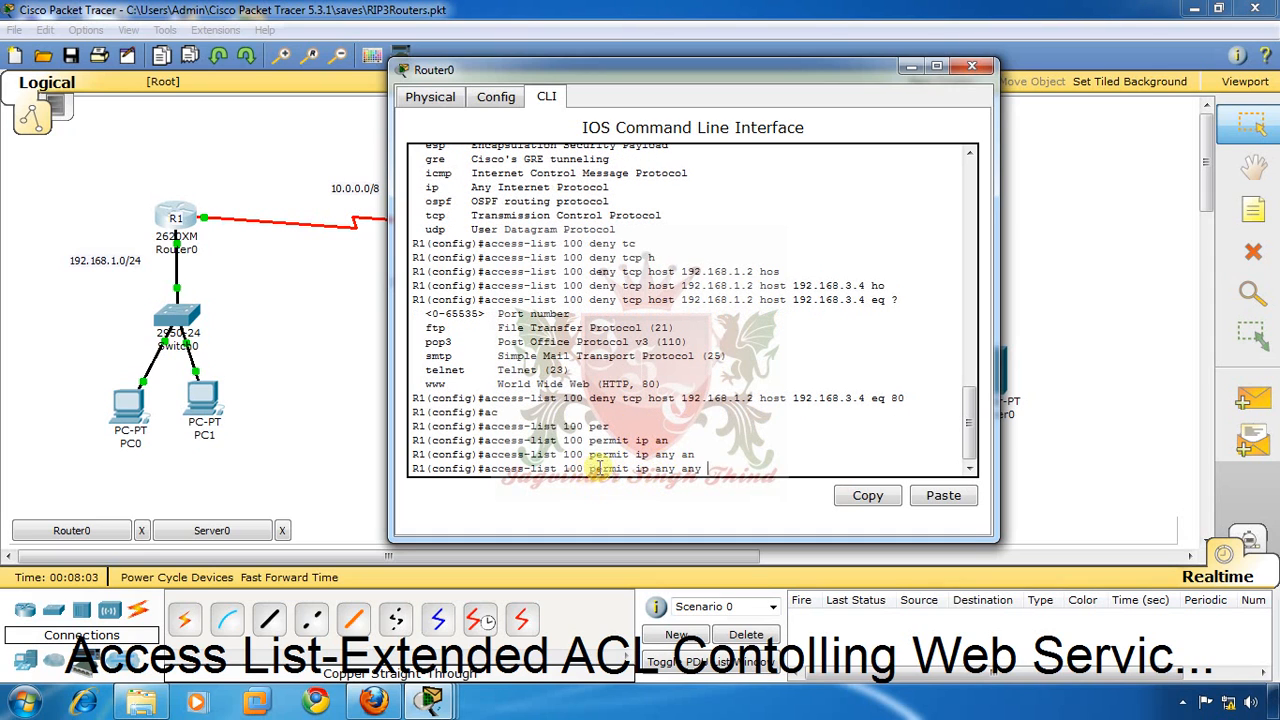
{"action": "key", "text": "Return"}
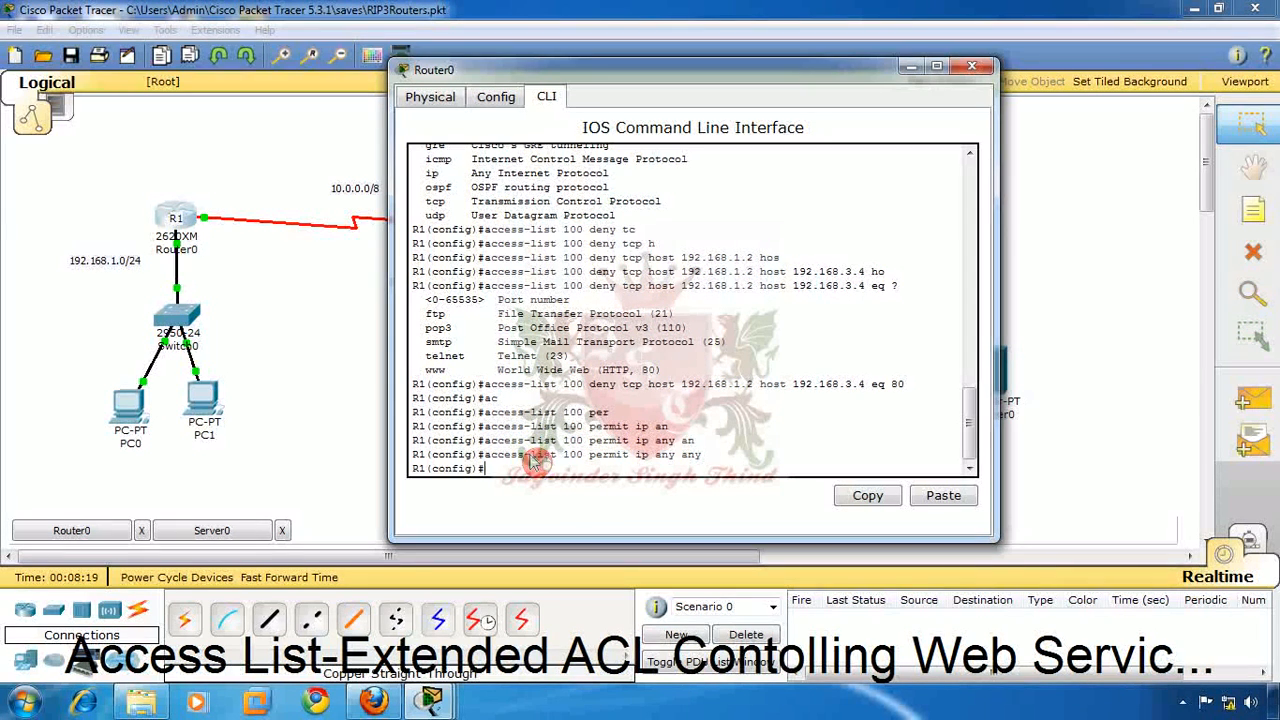
Step: Enter R1's interface fa 0/0 and apply the list to inbound packets with "ip access-group 100 in"
{"action": "type", "text": "in"}
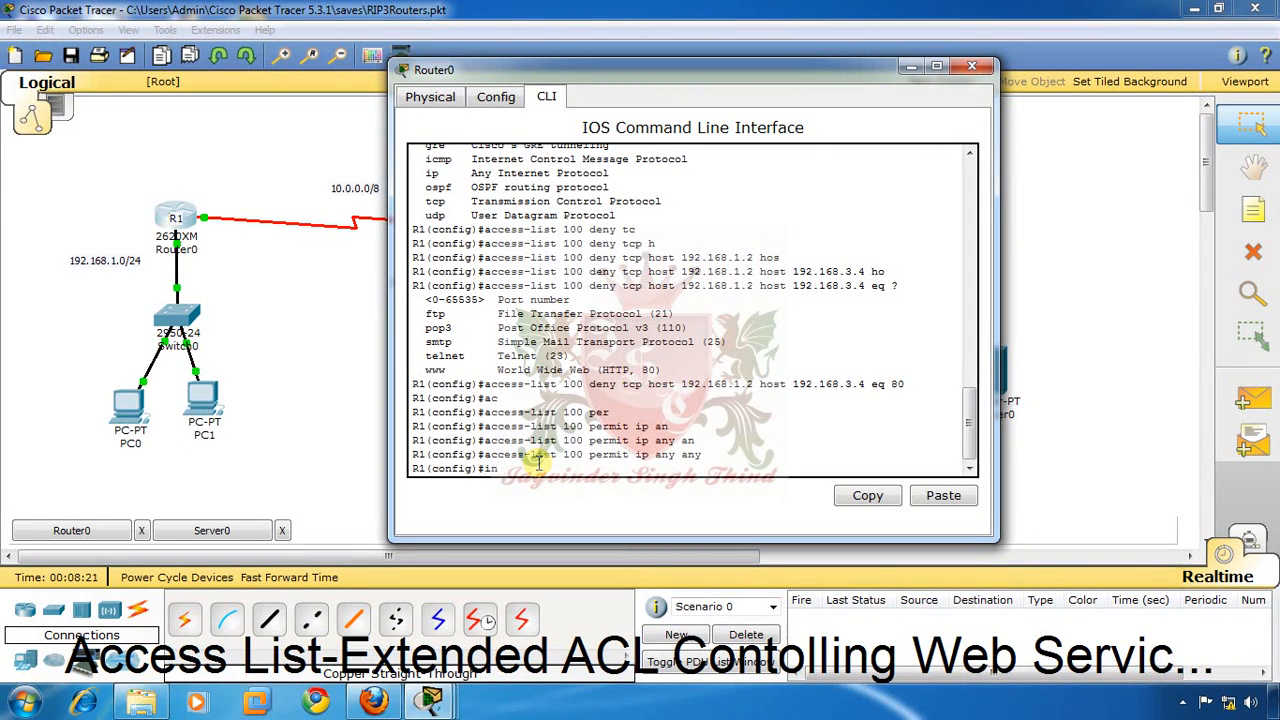
{"action": "type", "text": " fa0/0"}
{"action": "key", "text": "Return"}
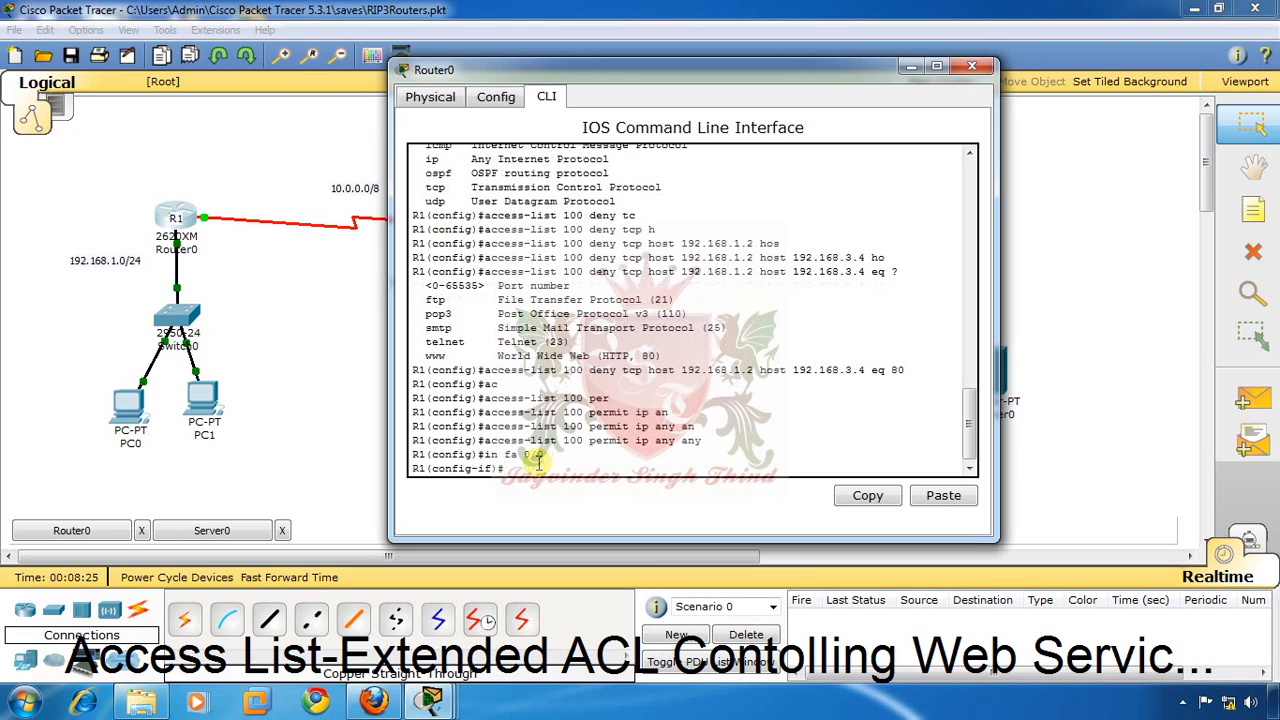
{"action": "type", "text": "ip ac"}
{"action": "key", "text": "Tab"}
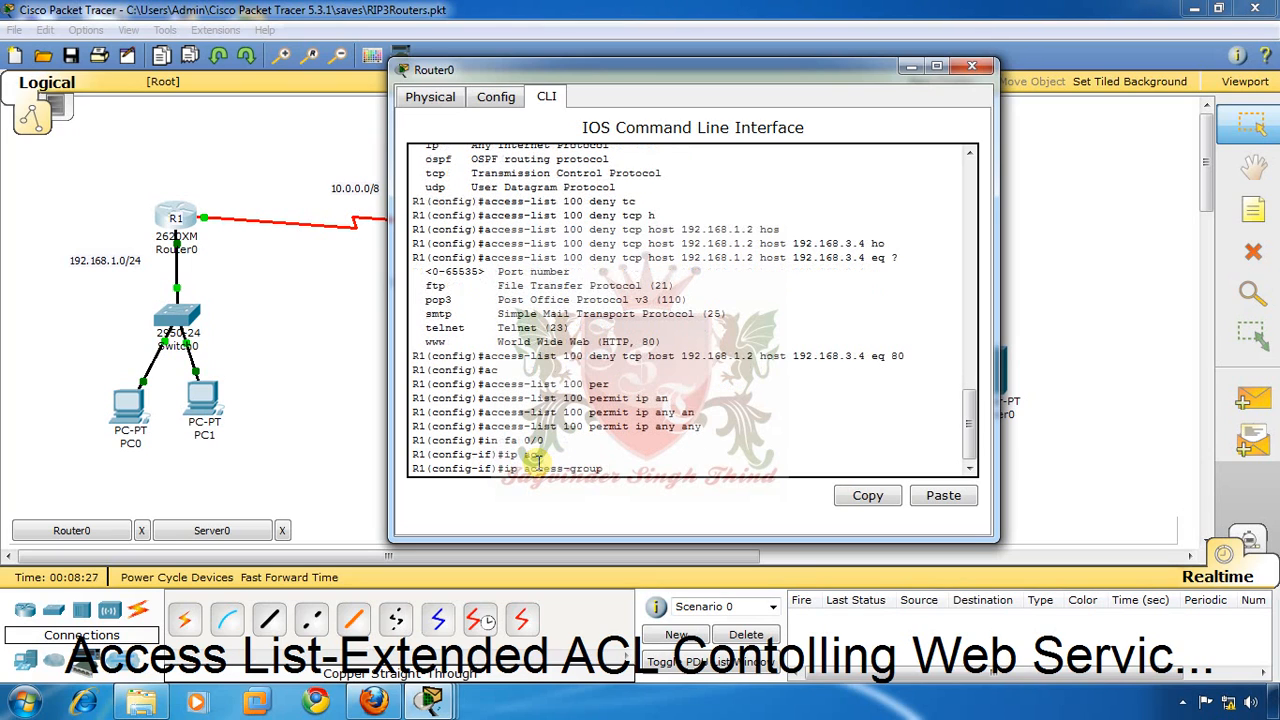
{"action": "type", "text": "100 ?"}
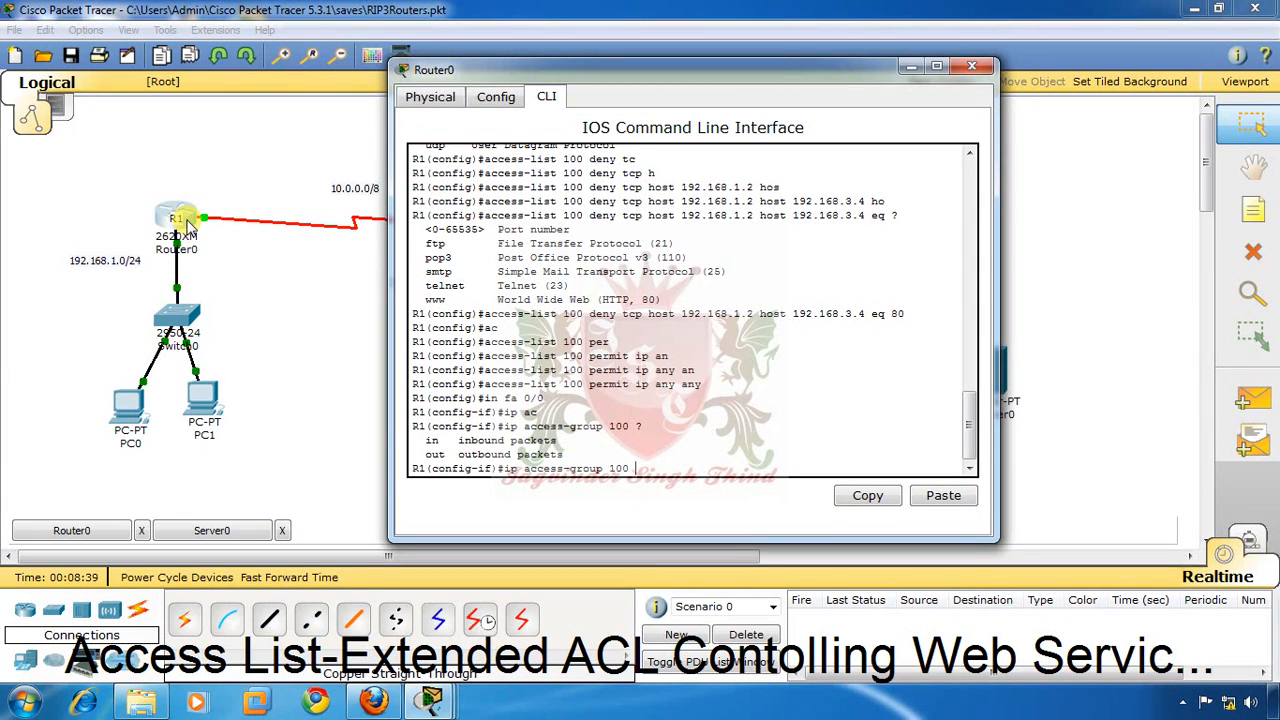
{"action": "type", "text": "i"}
{"action": "key", "text": "Tab"}
{"action": "key", "text": "Return"}
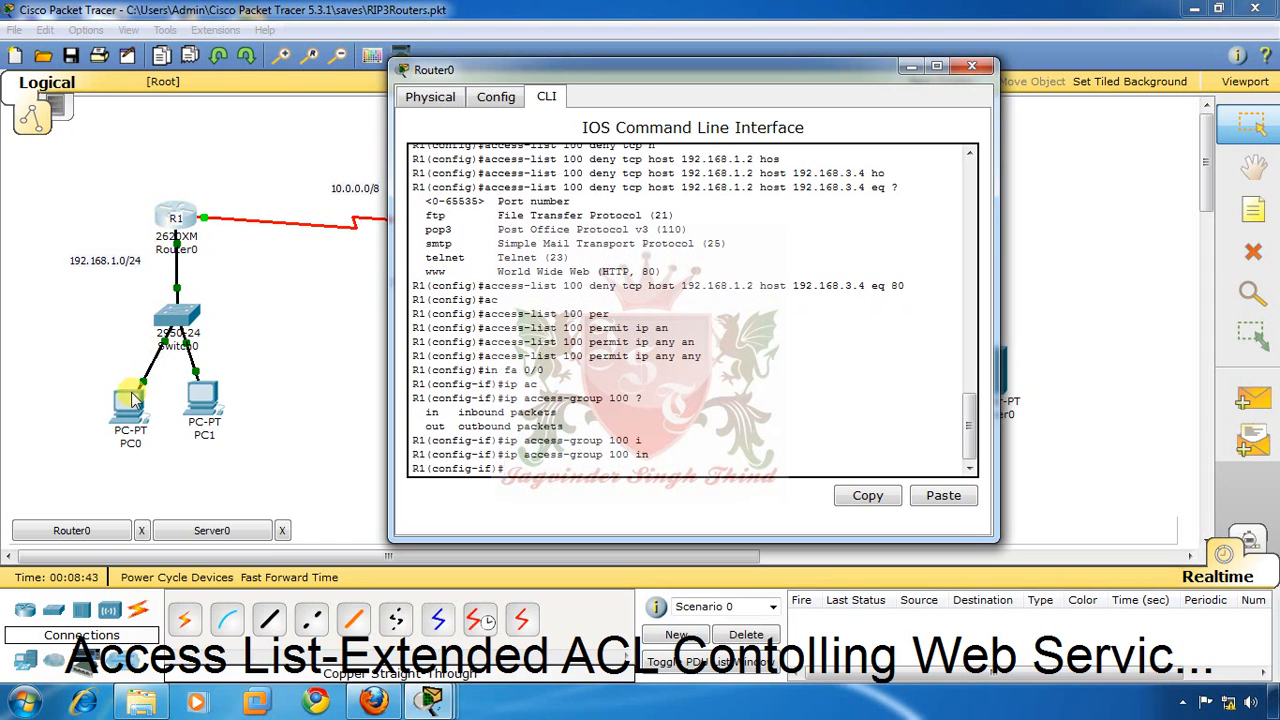
Step: Test PC0's web access by requesting 192.168.3.4 in its web browser, then close the PC0 window
{"action": "left_click", "coordinate": [911, 66]}
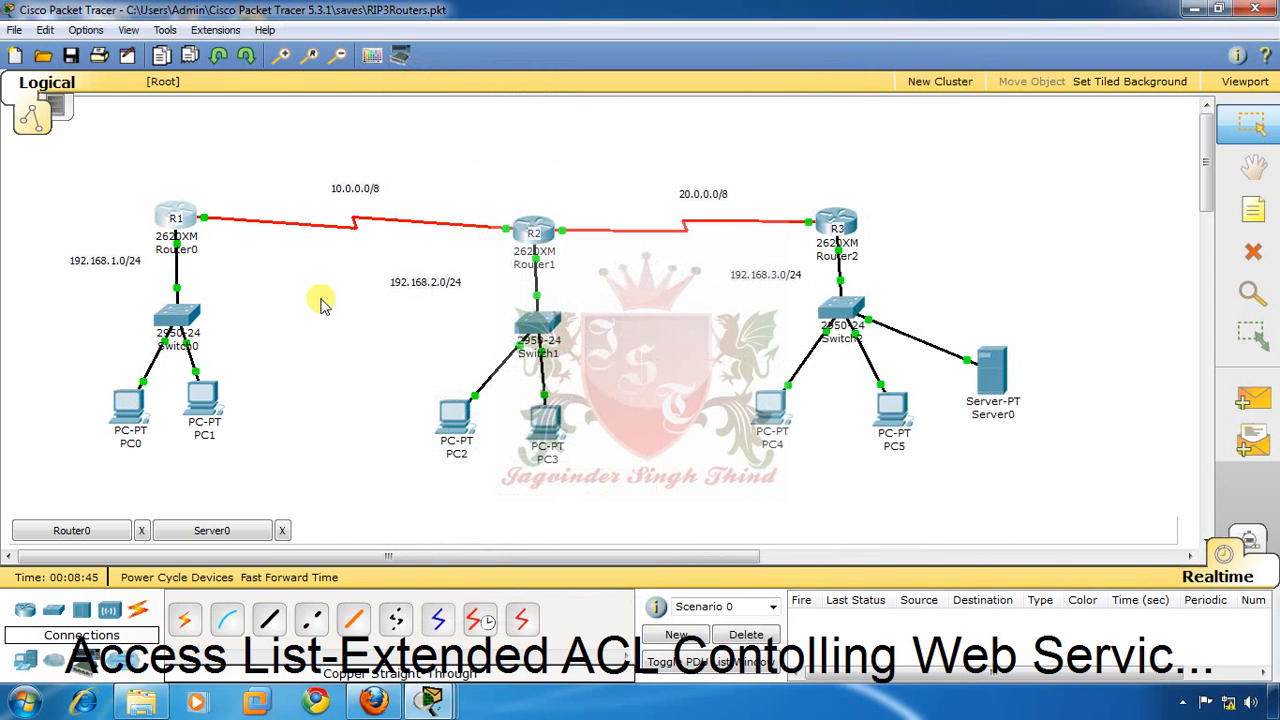
{"action": "left_click", "coordinate": [128, 405]}
{"action": "left_click", "coordinate": [570, 140]}
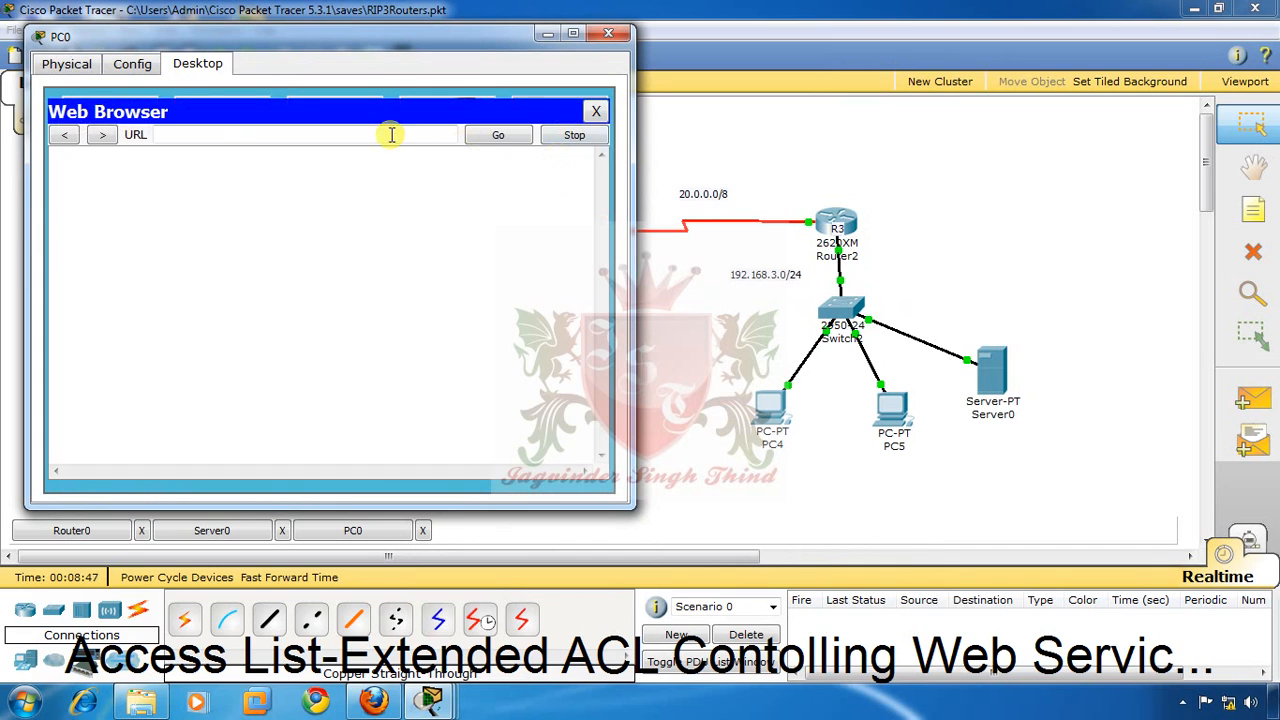
{"action": "left_click", "coordinate": [392, 134]}
{"action": "type", "text": "192.1"}
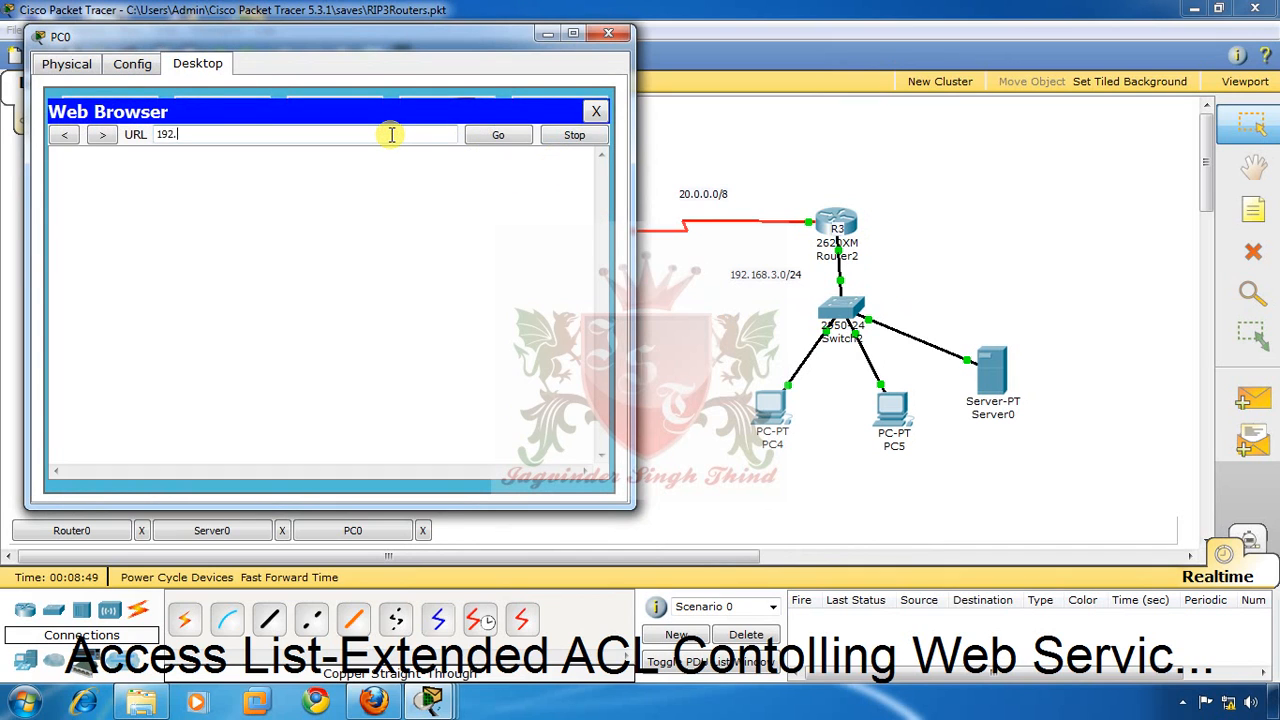
{"action": "type", "text": "68.3.4"}
{"action": "key", "text": "Return"}
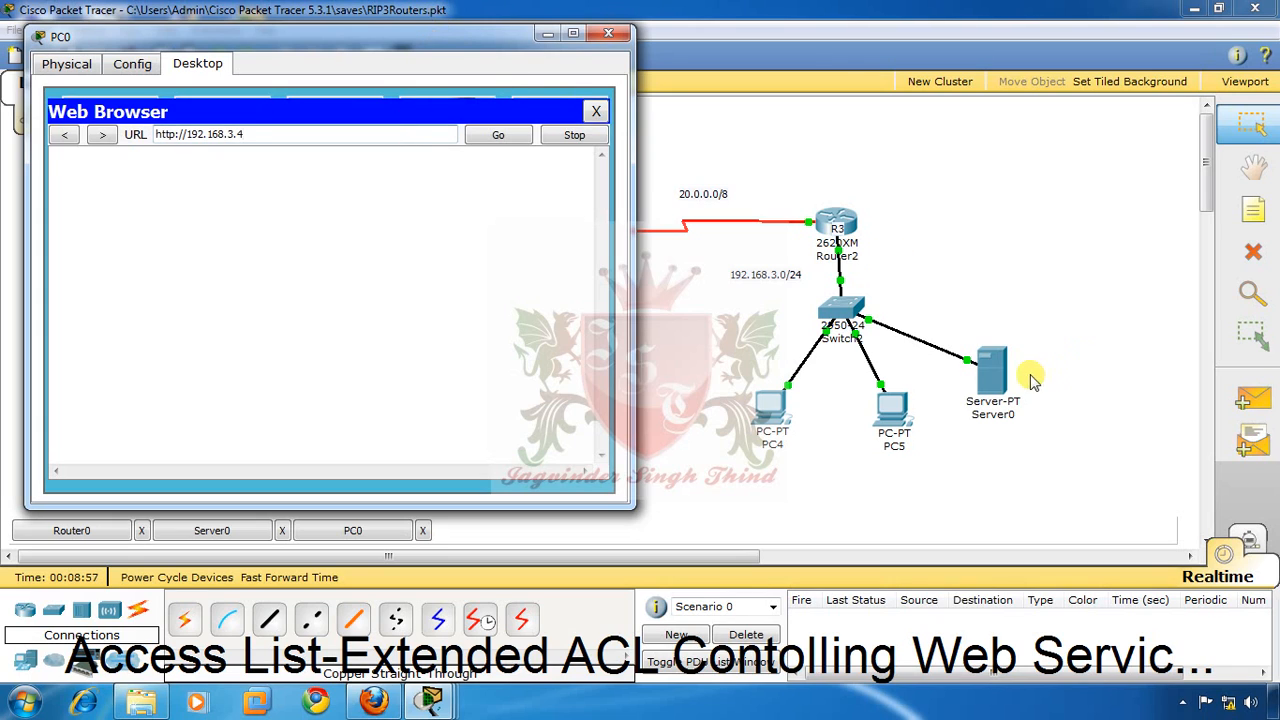
{"action": "left_click", "coordinate": [595, 111]}
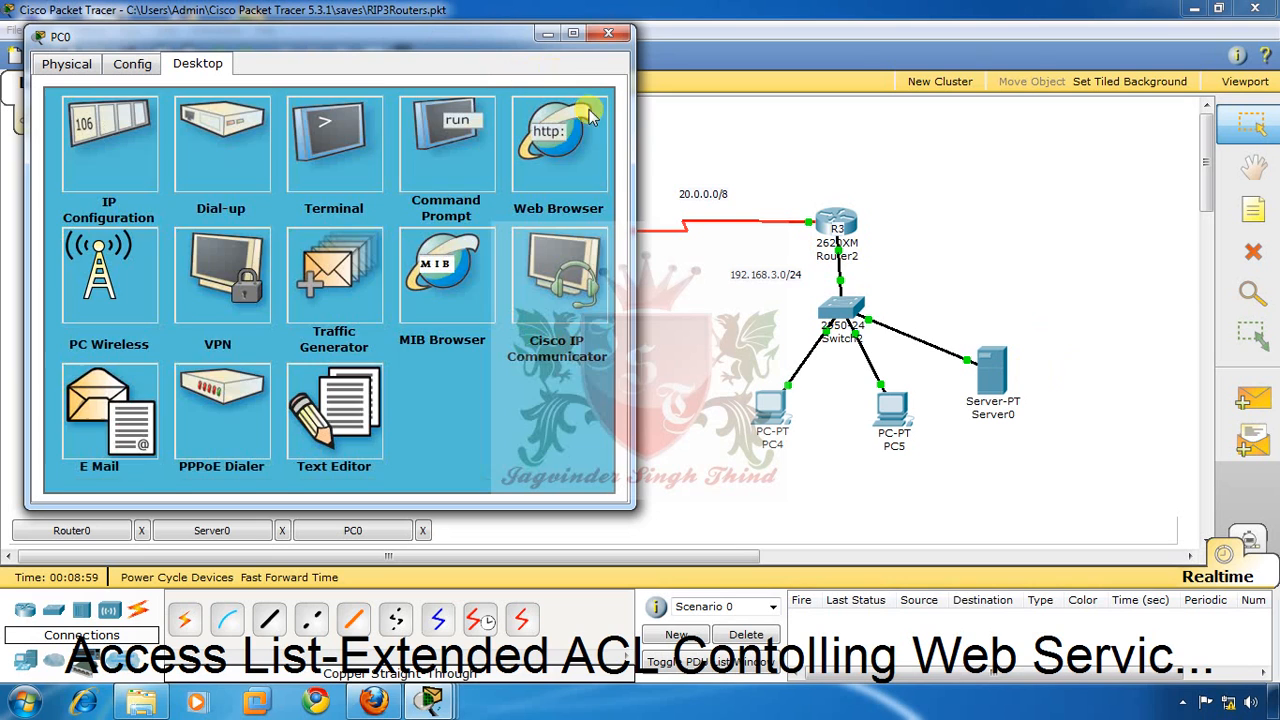
{"action": "left_click", "coordinate": [609, 34]}
Step: Test PC1's web access by requesting 192.168.3.4 in its web browser, then close the PC1 window
{"action": "left_click", "coordinate": [222, 405]}
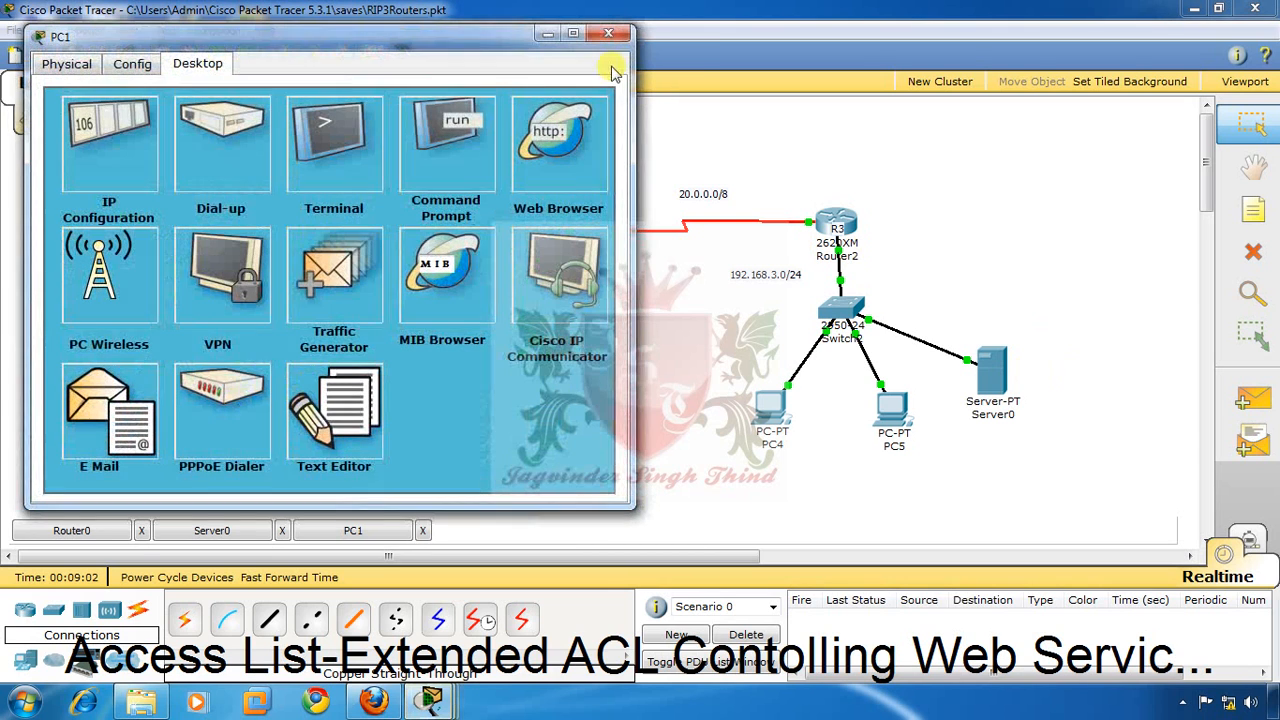
{"action": "left_click", "coordinate": [530, 150]}
{"action": "left_click", "coordinate": [311, 141]}
{"action": "type", "text": "1"}
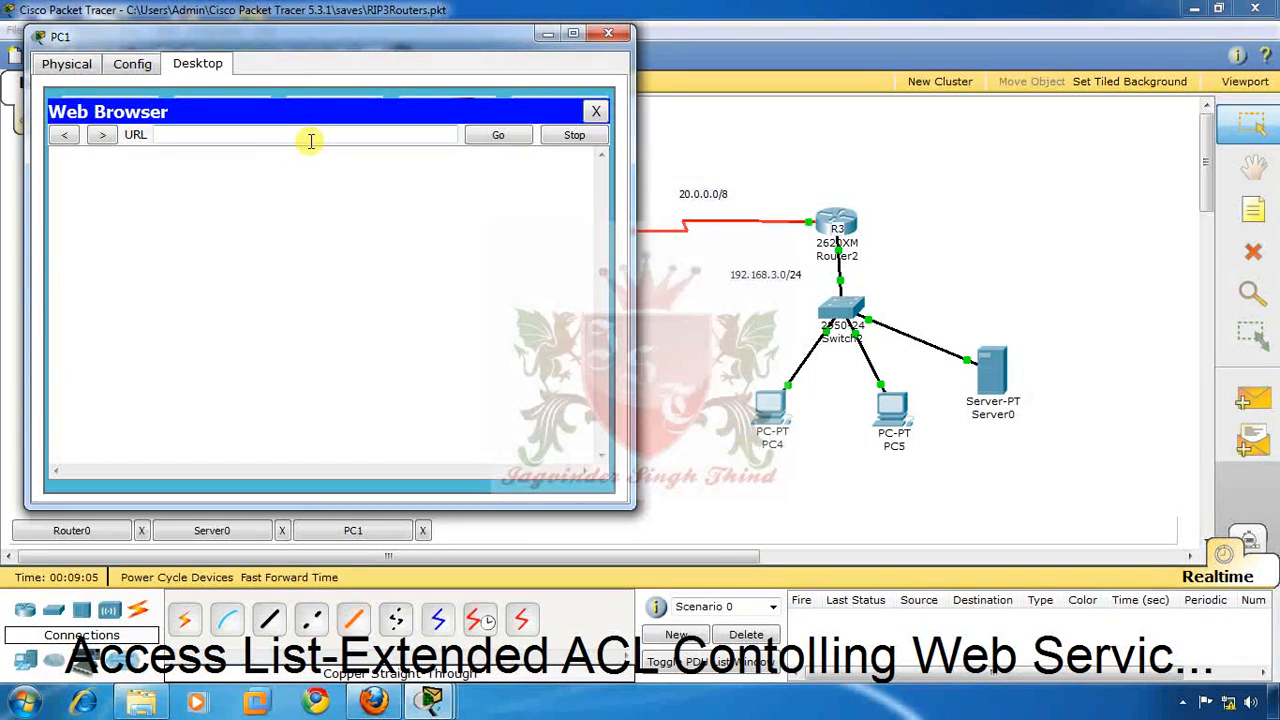
{"action": "type", "text": "92.168.3.4"}
{"action": "key", "text": "Return"}
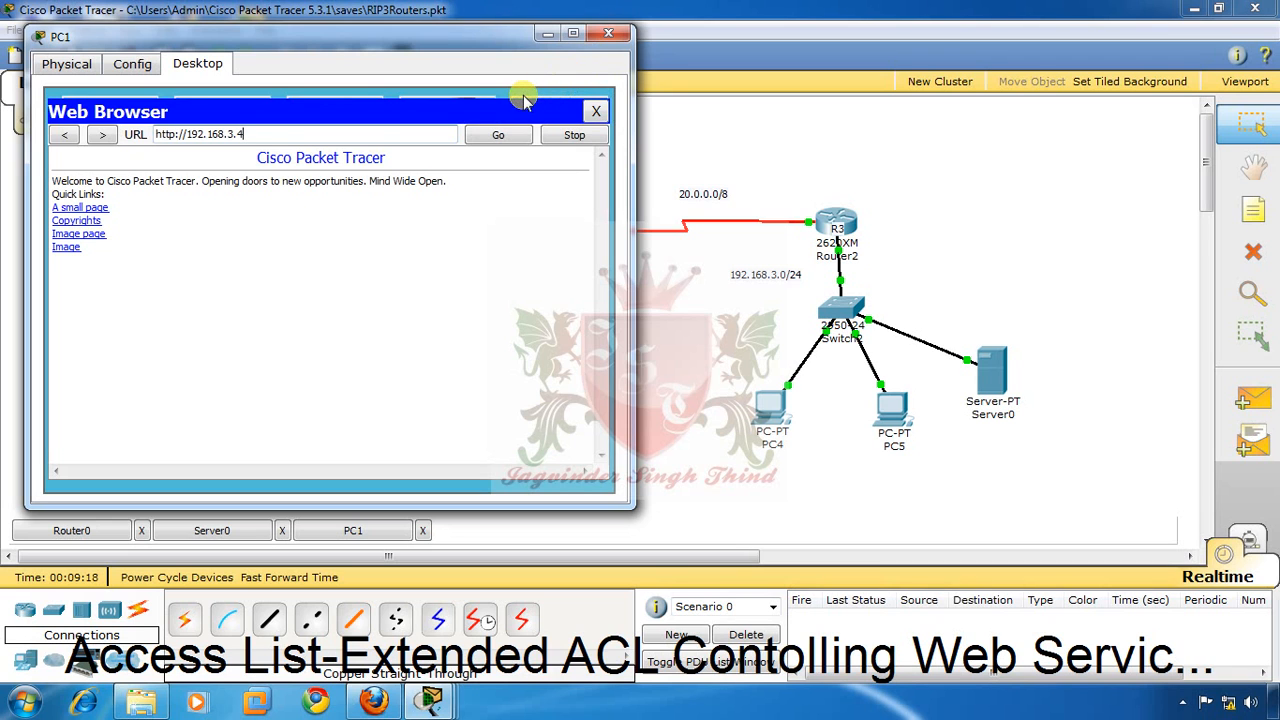
{"action": "left_click", "coordinate": [594, 108]}
{"action": "left_click", "coordinate": [608, 33]}
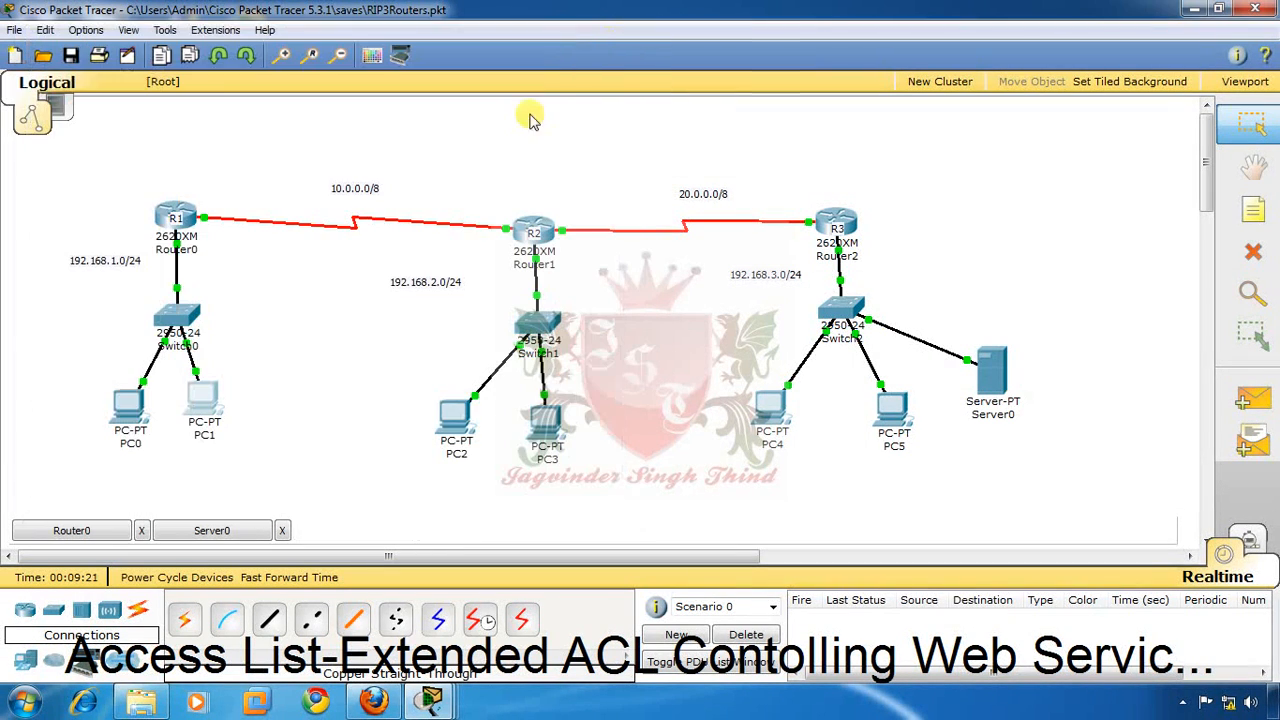
Step: Display R1's access lists and their match counters with "do sh ip ac" in the router's command line
{"action": "left_click", "coordinate": [188, 211]}
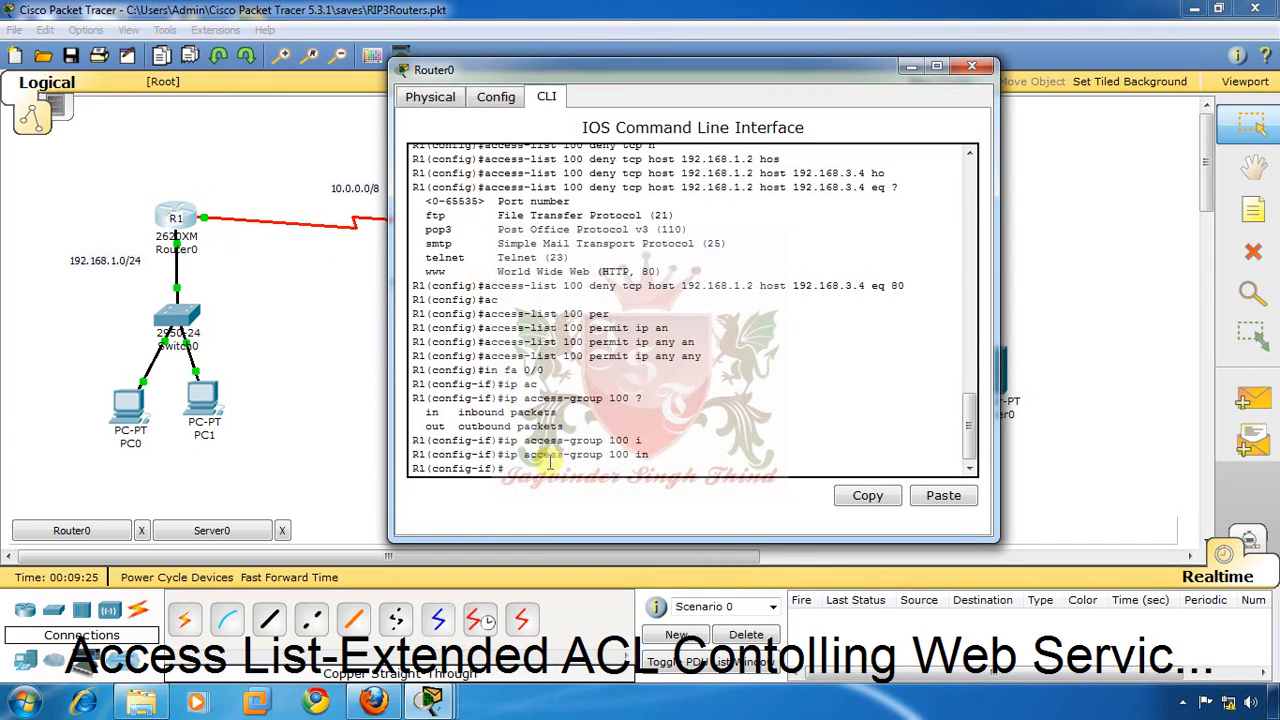
{"action": "type", "text": "do sh"}
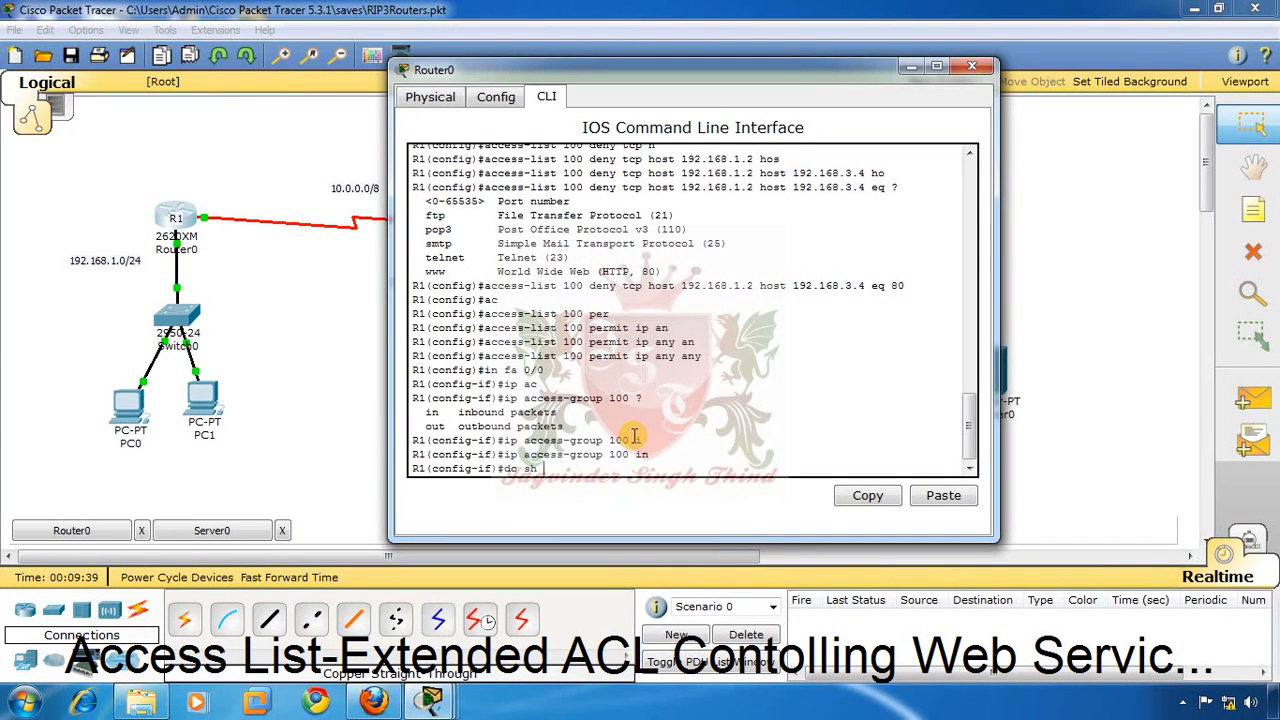
{"action": "type", "text": "p ac"}
{"action": "key", "text": "Tab"}
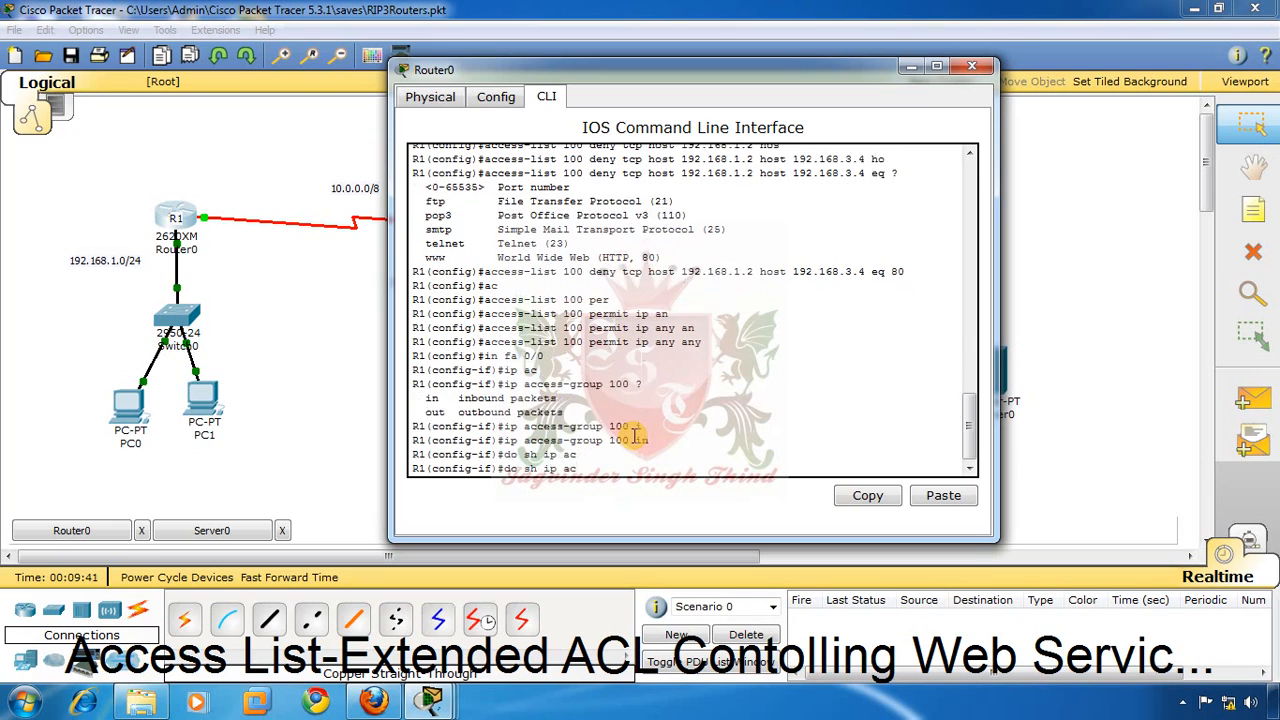
{"action": "key", "text": "Return"}
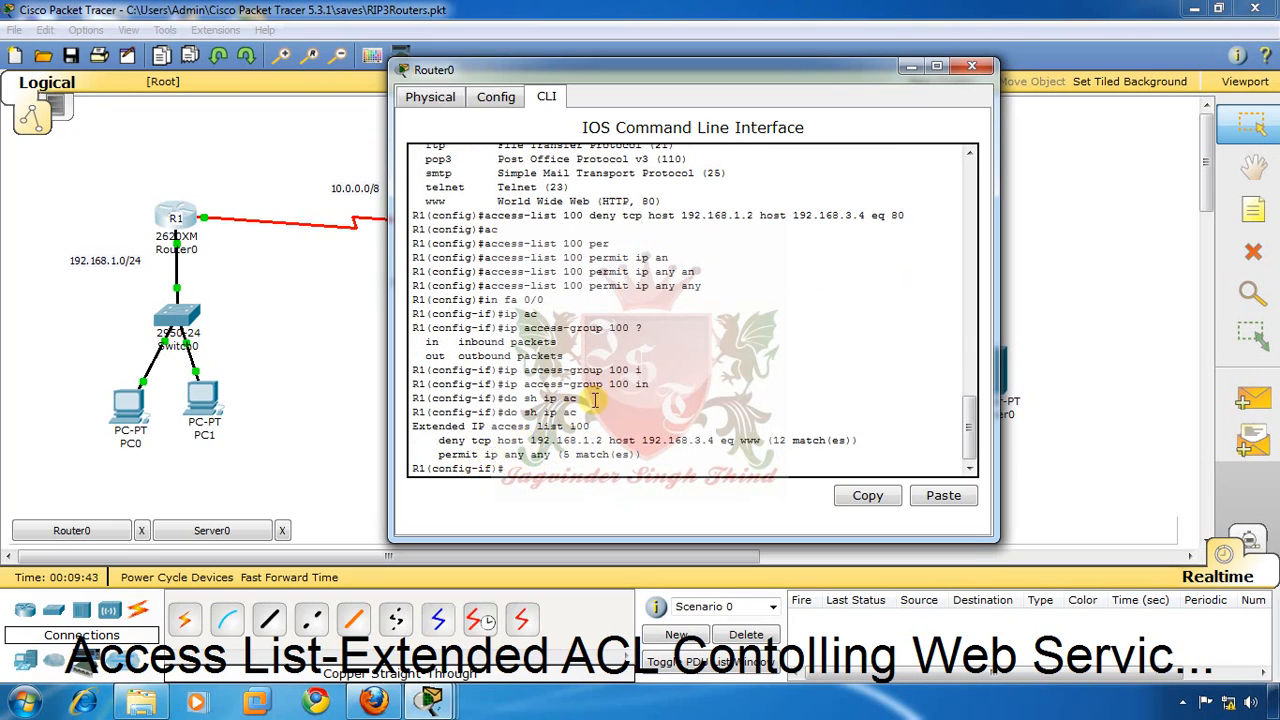
Step: Leave interface configuration on R1 and remove the extended list with "no access-list 100"
{"action": "type", "text": "exit"}
{"action": "key", "text": "Return"}
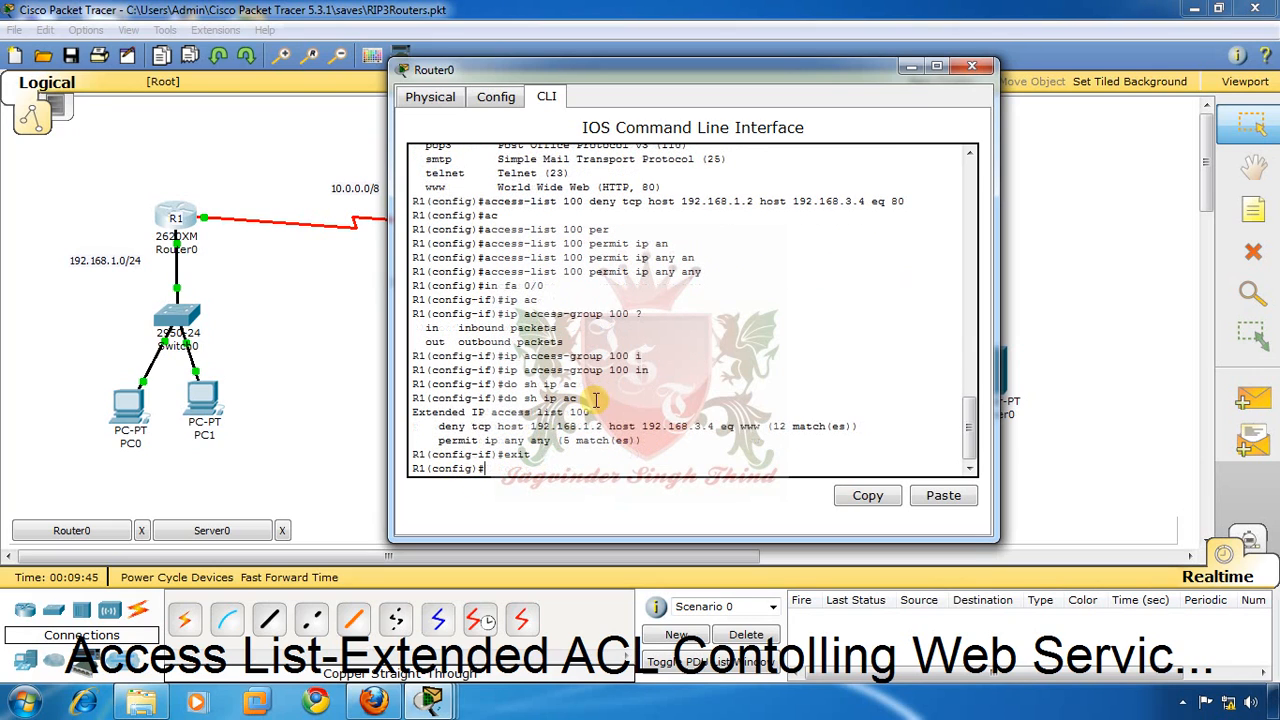
{"action": "type", "text": "no ac"}
{"action": "key", "text": "Tab"}
{"action": "type", "text": "100"}
{"action": "key", "text": "Return"}
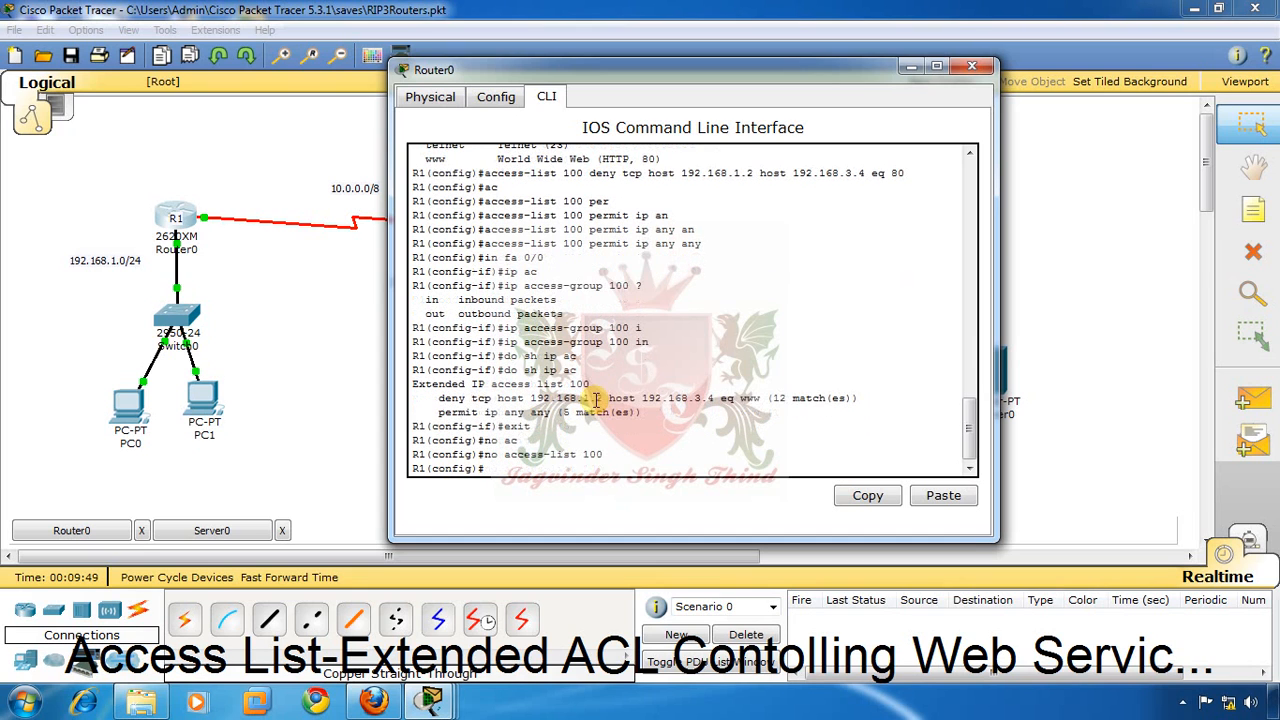
Step: Check R1's remaining access lists from global configuration mode with "do sh ip ac"
{"action": "type", "text": "exit"}
{"action": "key", "text": "BackSpace"}
{"action": "key", "text": "BackSpace"}
{"action": "key", "text": "BackSpace"}
{"action": "key", "text": "BackSpace"}
{"action": "type", "text": "do sh ip ac"}
{"action": "key", "text": "Return"}
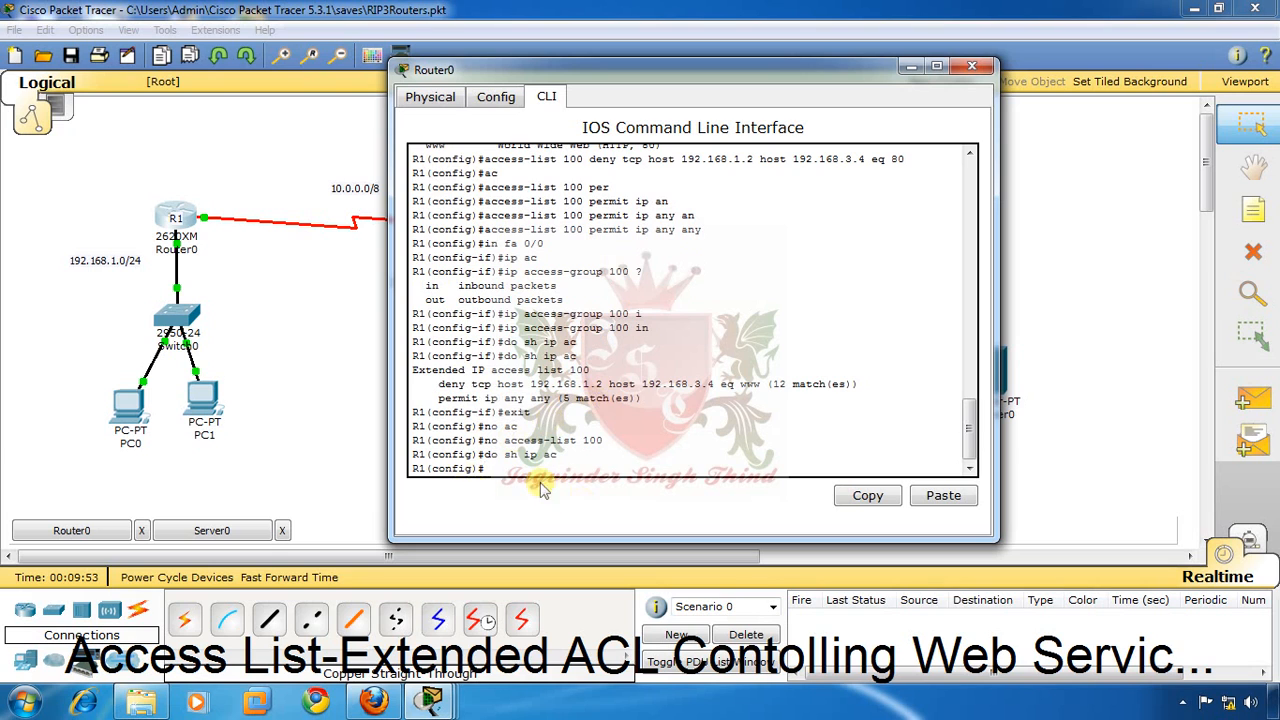
Step: Retest PC0's web access with the access list removed by requesting 192.168.3.4 in its web browser
{"action": "left_click", "coordinate": [128, 405]}
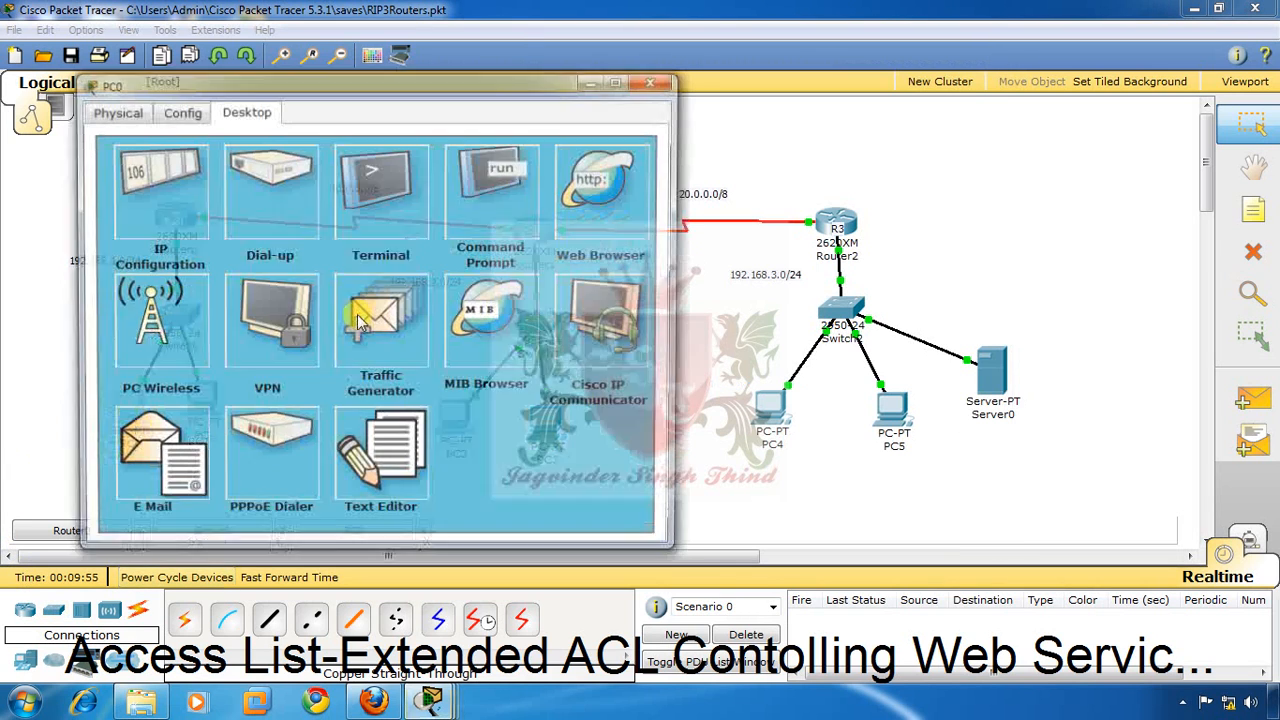
{"action": "left_click", "coordinate": [625, 177]}
{"action": "left_click", "coordinate": [329, 181]}
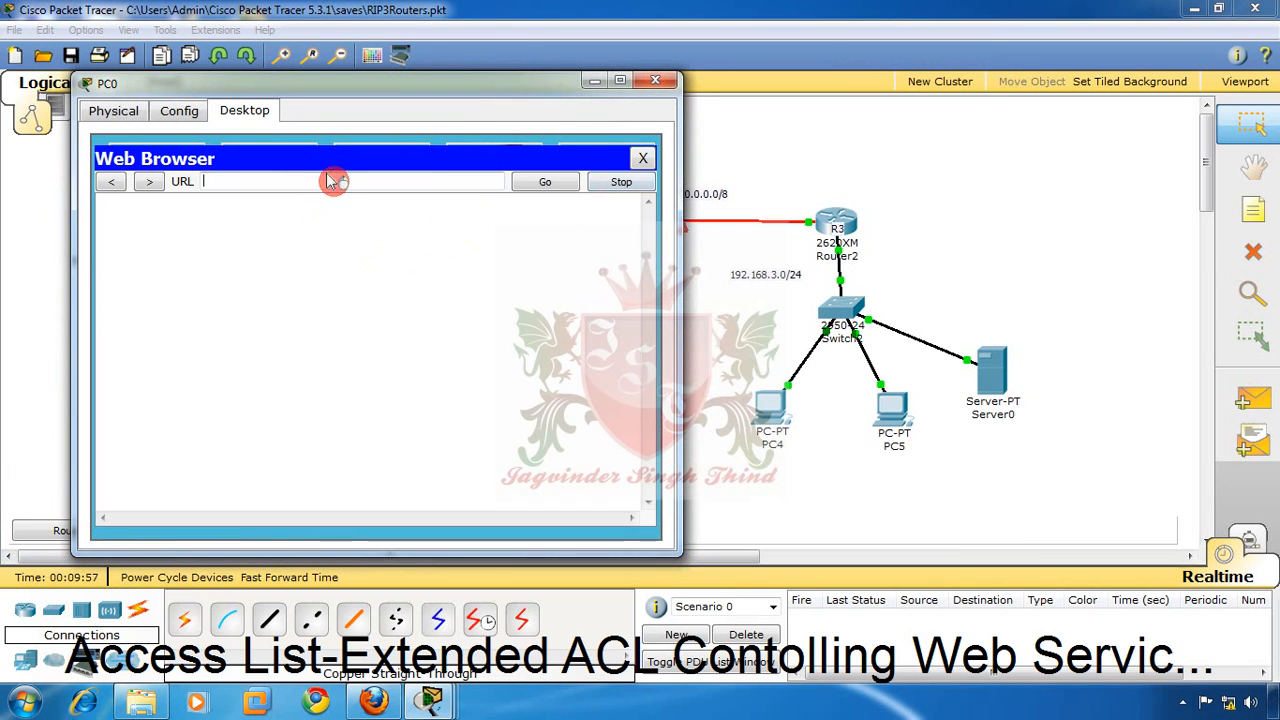
{"action": "type", "text": "192.1"}
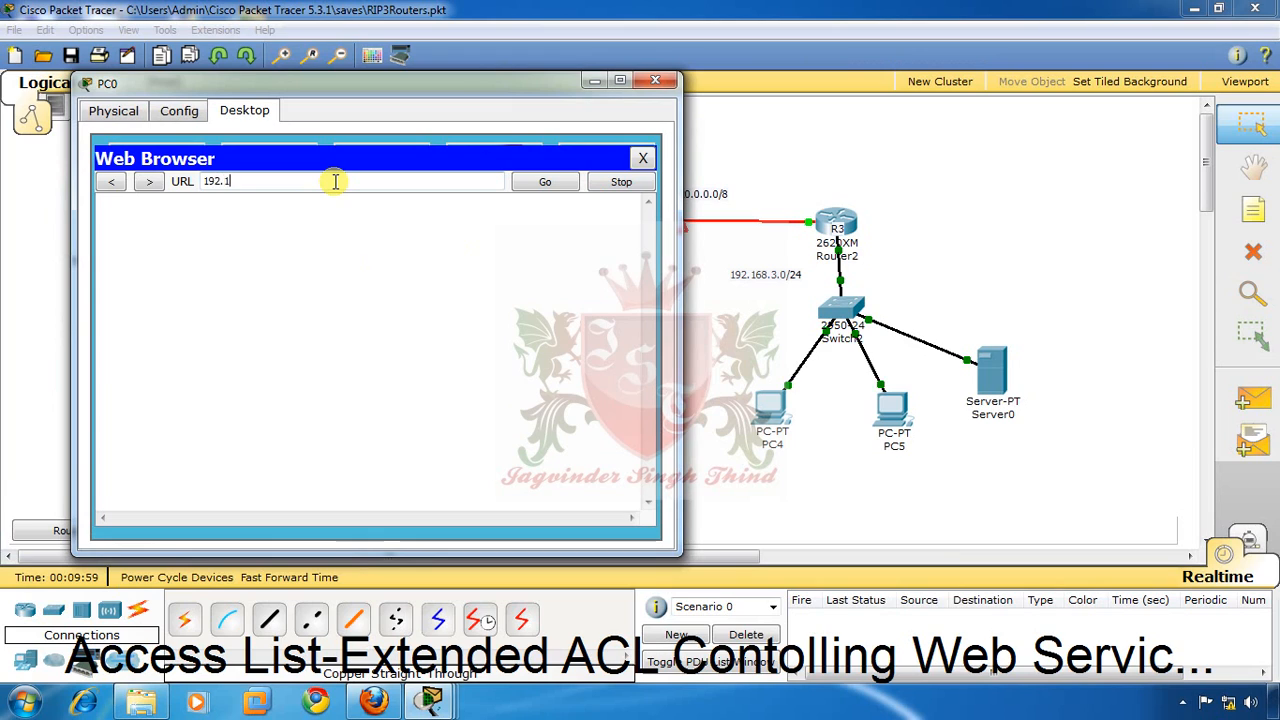
{"action": "type", "text": "68.3.4"}
{"action": "key", "text": "Return"}
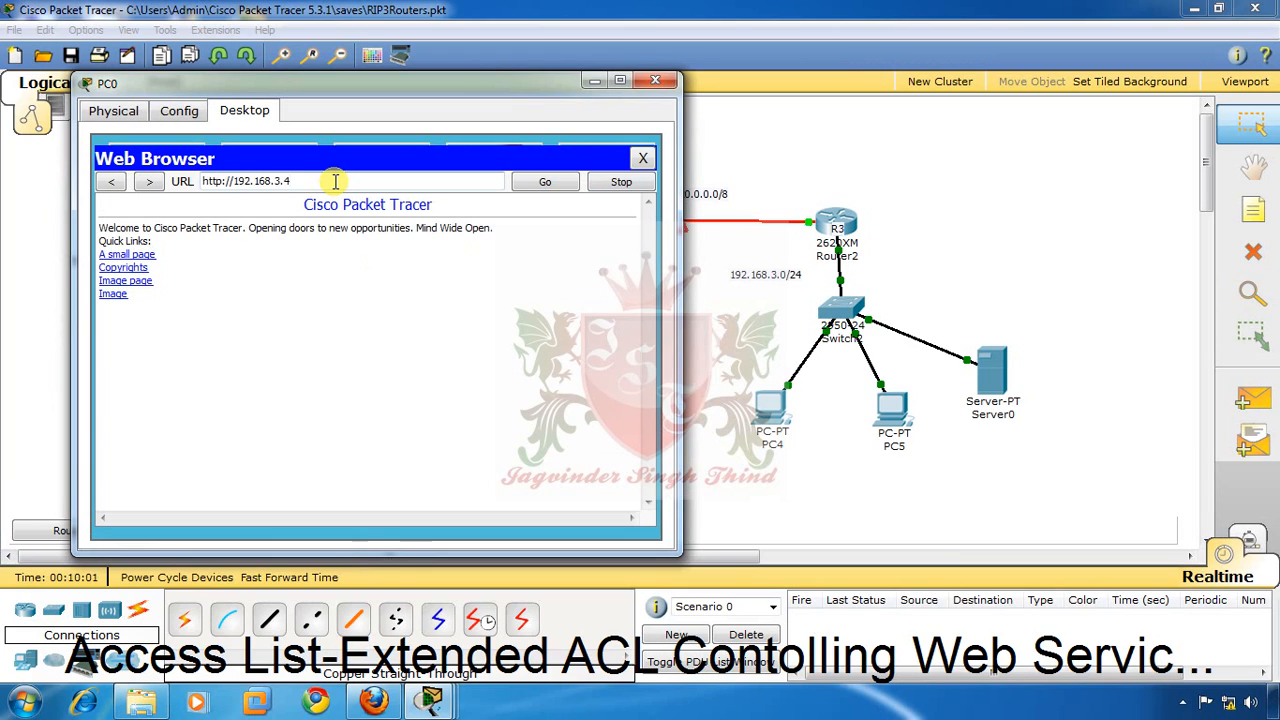